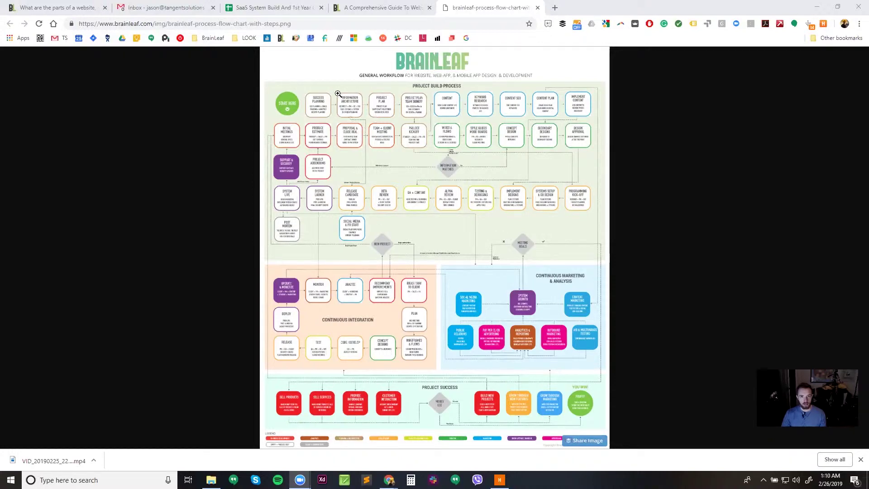
# Enlarge the flow chart, then switch to the SaaS System Build and 1st Year Cost Estimate spreadsheet
pyautogui.click(326, 126)
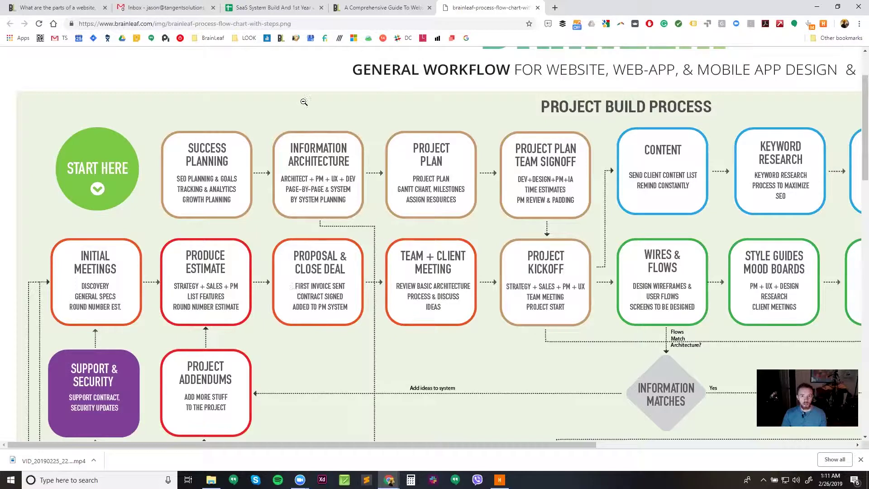
pyautogui.click(258, 8)
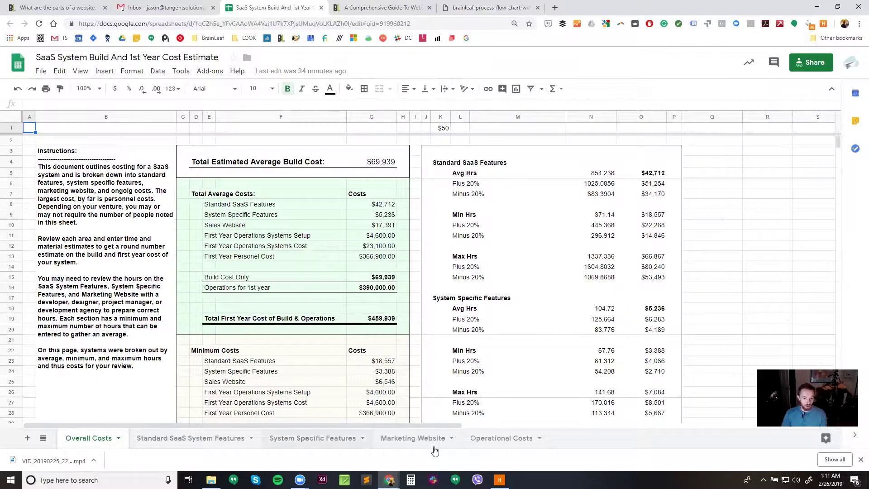
# Open the Standard SaaS System Features sheet of the cost estimate
pyautogui.click(206, 439)
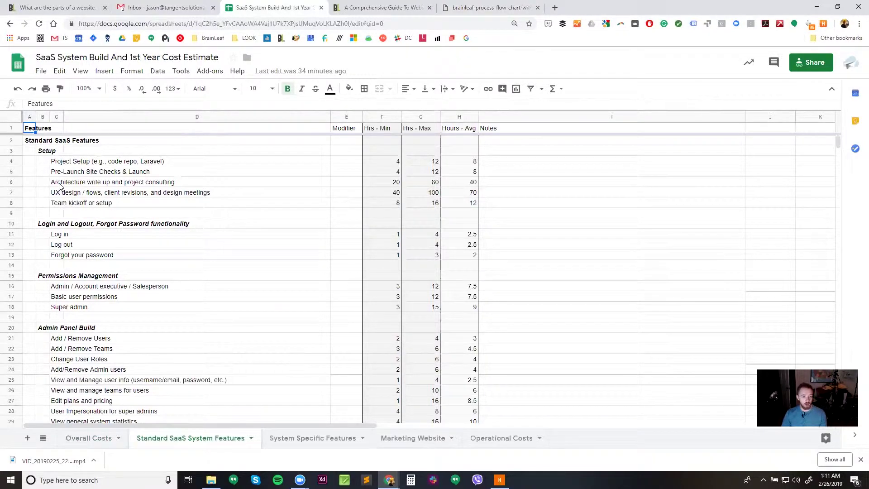
pyautogui.click(58, 195)
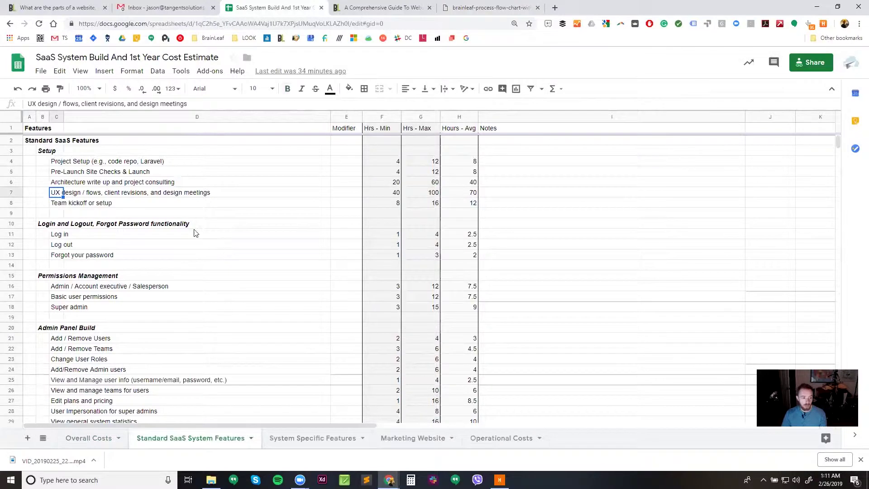
pyautogui.click(64, 205)
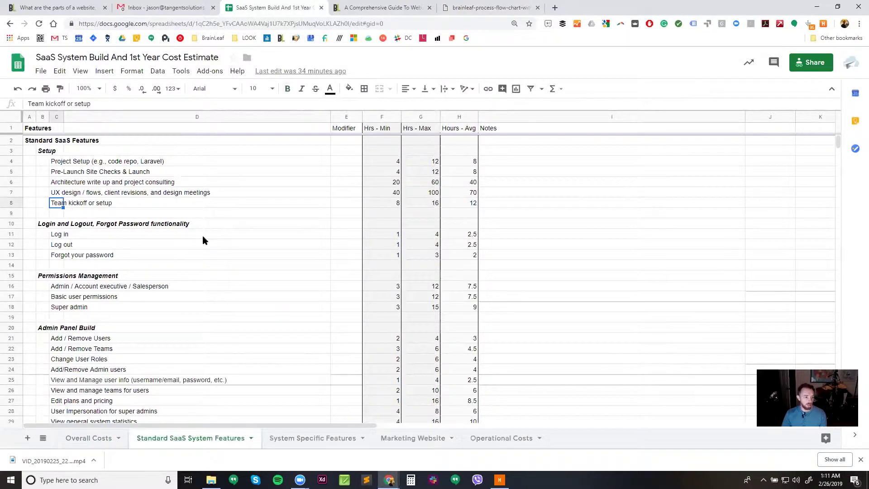
pyautogui.click(53, 191)
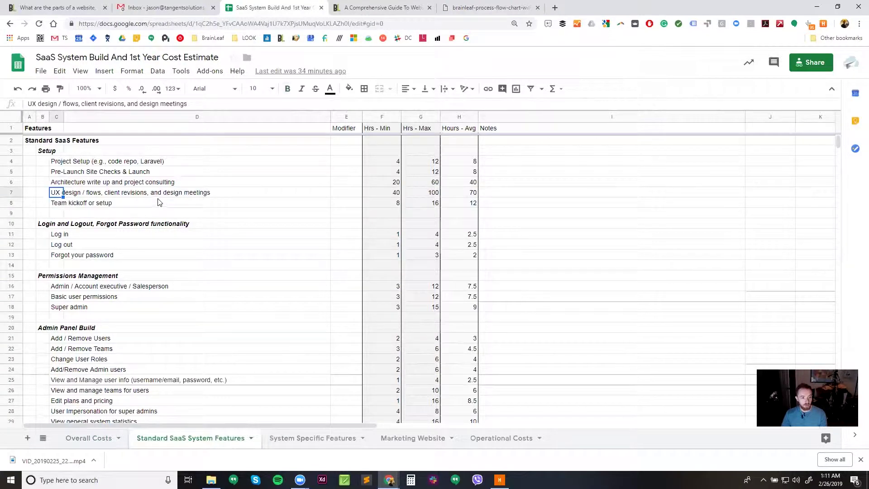
pyautogui.moveTo(427, 194); pyautogui.dragTo(388, 194)
pyautogui.click(396, 195)
pyautogui.moveTo(456, 197); pyautogui.dragTo(394, 194)
pyautogui.click(438, 198)
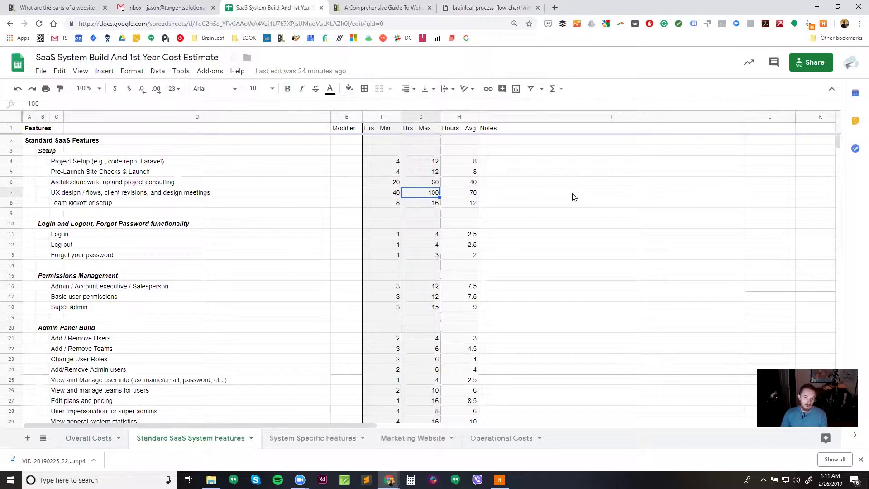
pyautogui.click(384, 192)
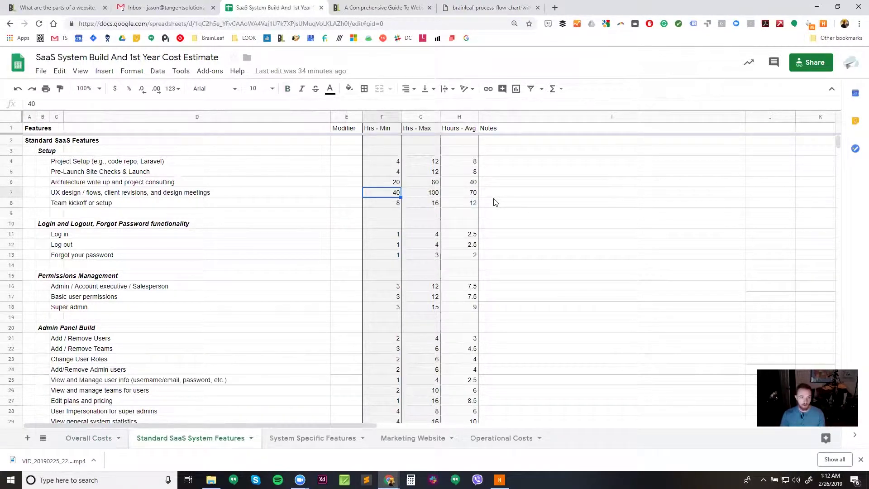
pyautogui.click(437, 193)
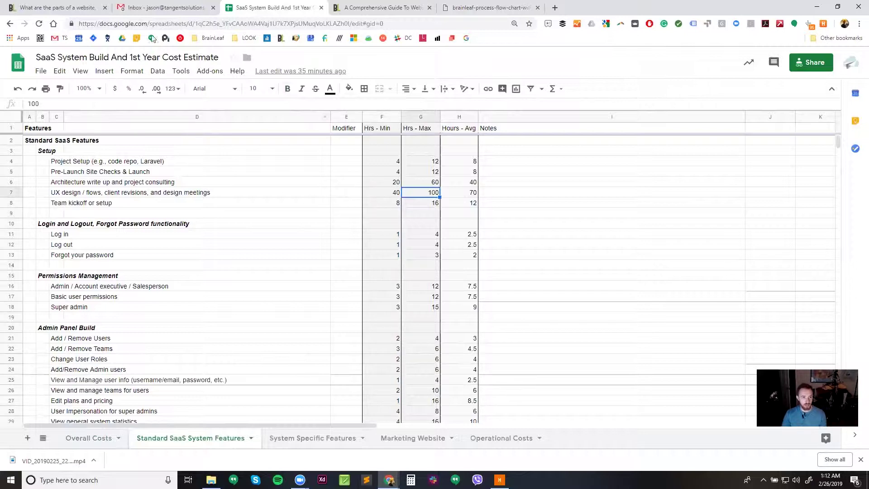
pyautogui.keyDown('shift'); pyautogui.click(382, 195); pyautogui.keyUp('shift')
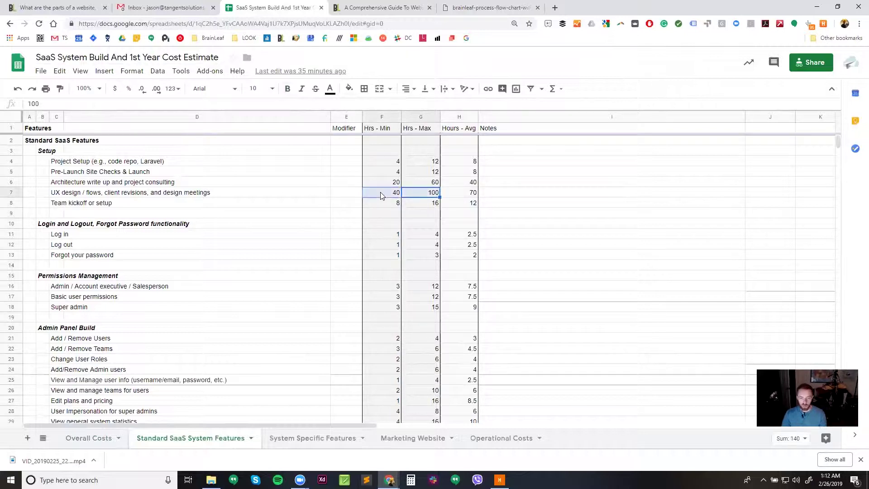
pyautogui.click(571, 299)
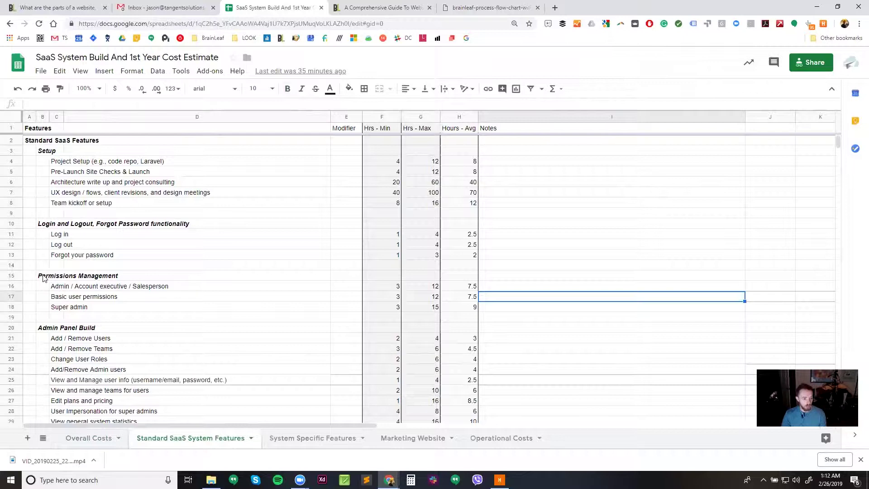
pyautogui.scroll(-1, 44, 278)
# Scroll past Admin Panel Build and highlight the Billing Systems line items
pyautogui.click(44, 297)
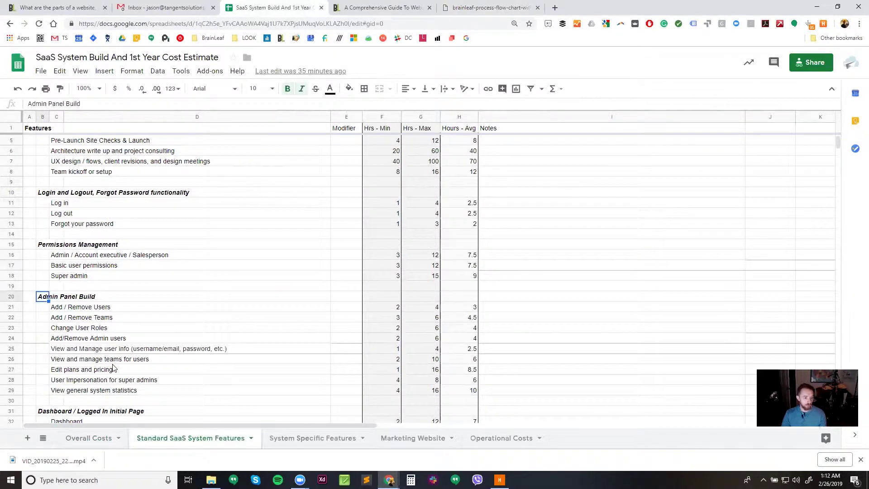
pyautogui.scroll(-1, 113, 369)
pyautogui.scroll(-1, 65, 388)
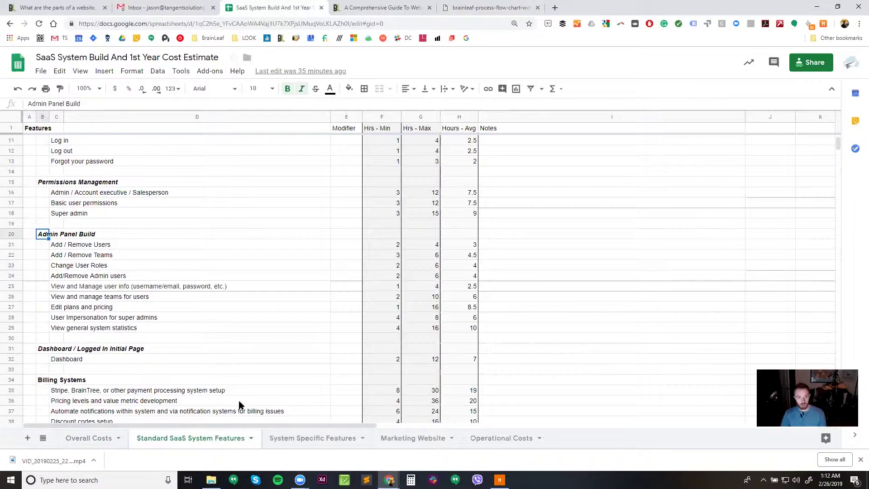
pyautogui.scroll(-3, 183, 369)
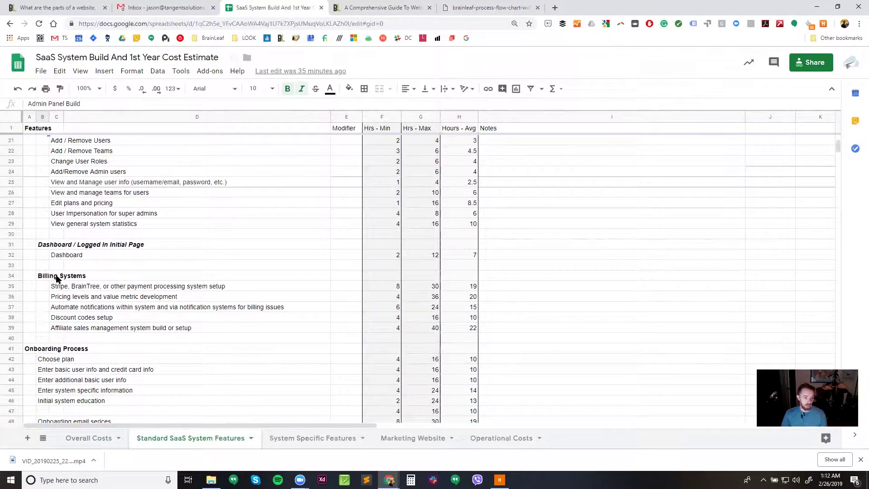
pyautogui.moveTo(52, 277); pyautogui.dragTo(74, 332)
pyautogui.scroll(-3, 147, 360)
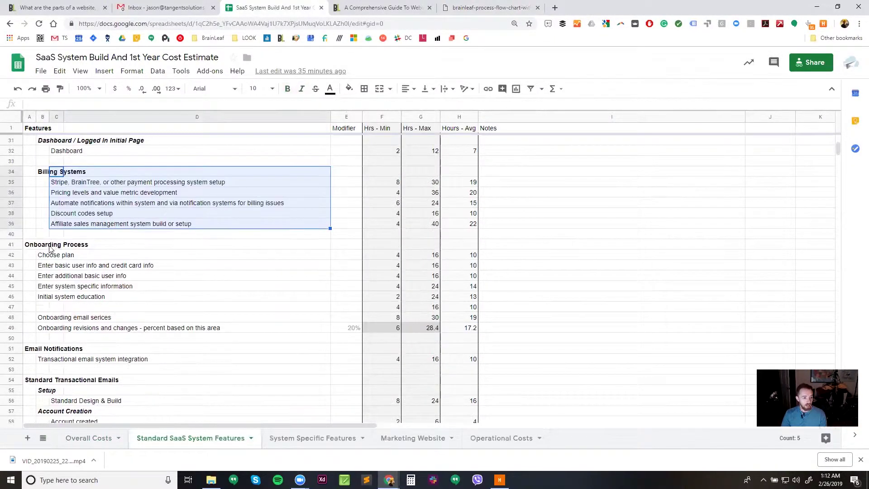
pyautogui.moveTo(43, 245); pyautogui.dragTo(58, 303)
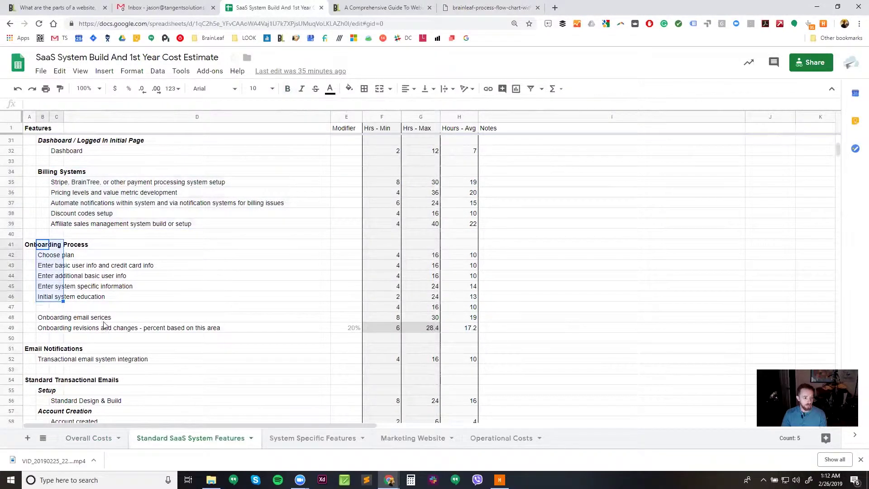
pyautogui.scroll(-2, 52, 285)
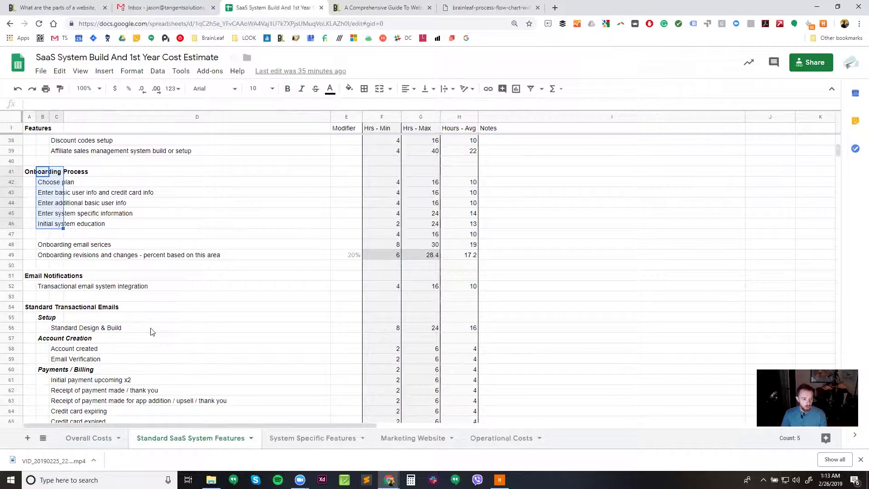
pyautogui.click(116, 331)
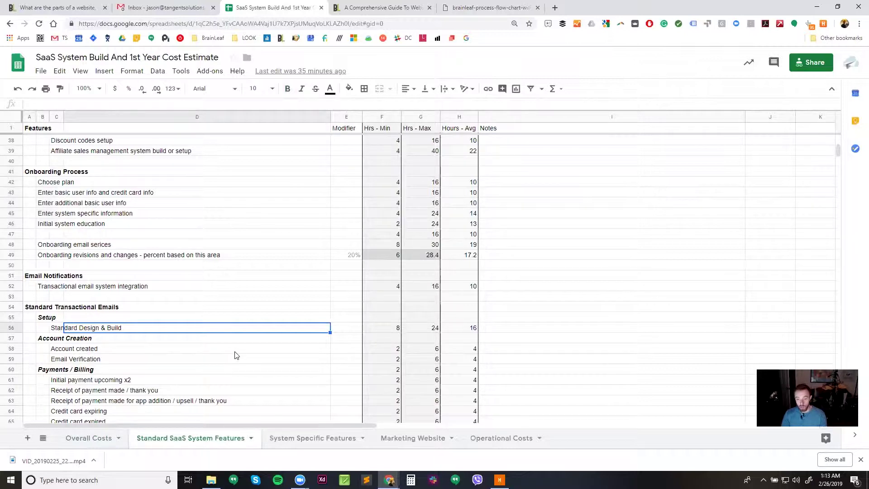
# Re-highlight the Admin Panel Build items, then scroll down to the Onboarding Process rows
pyautogui.scroll(6, 235, 355)
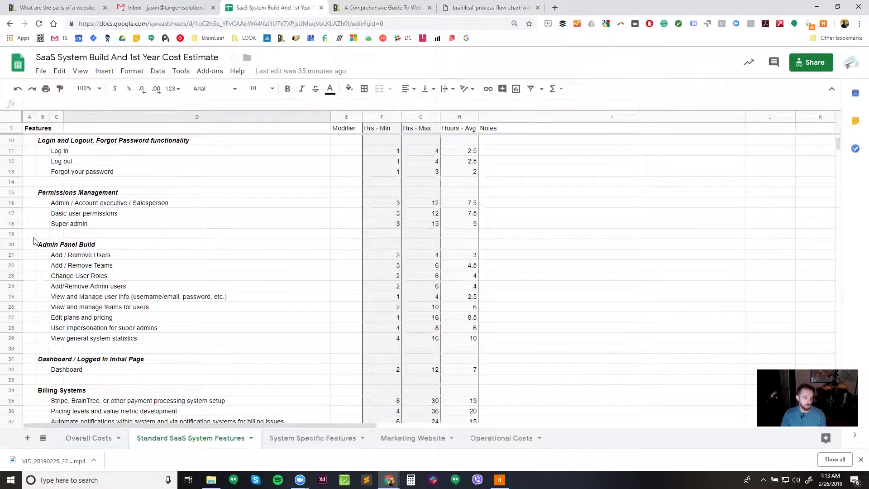
pyautogui.moveTo(45, 193); pyautogui.dragTo(113, 277)
pyautogui.moveTo(118, 320); pyautogui.dragTo(138, 340)
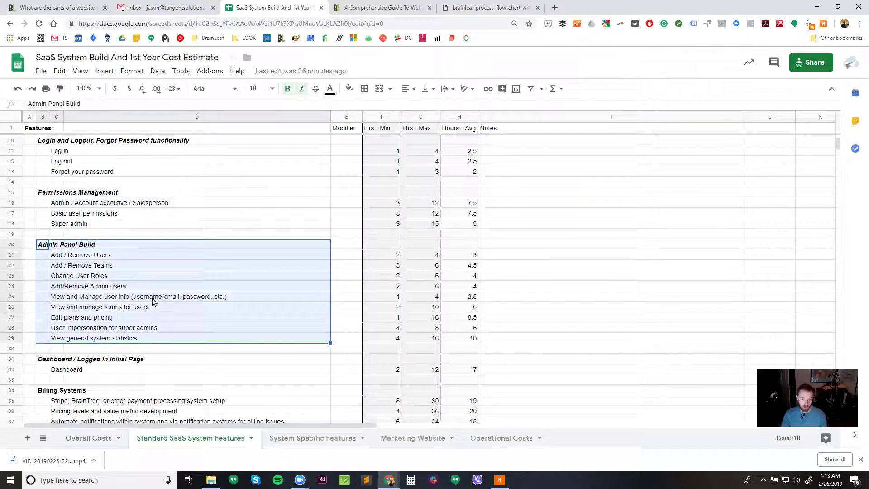
pyautogui.click(59, 258)
pyautogui.moveTo(114, 340); pyautogui.dragTo(93, 261)
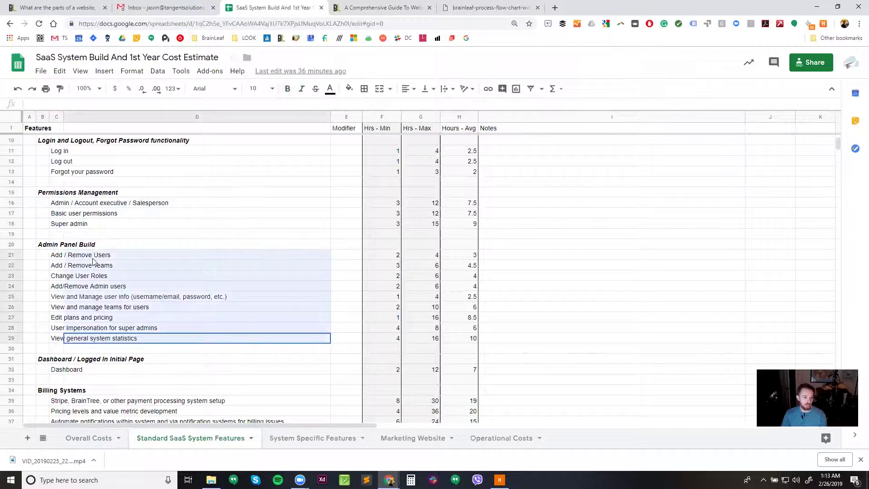
pyautogui.click(55, 257)
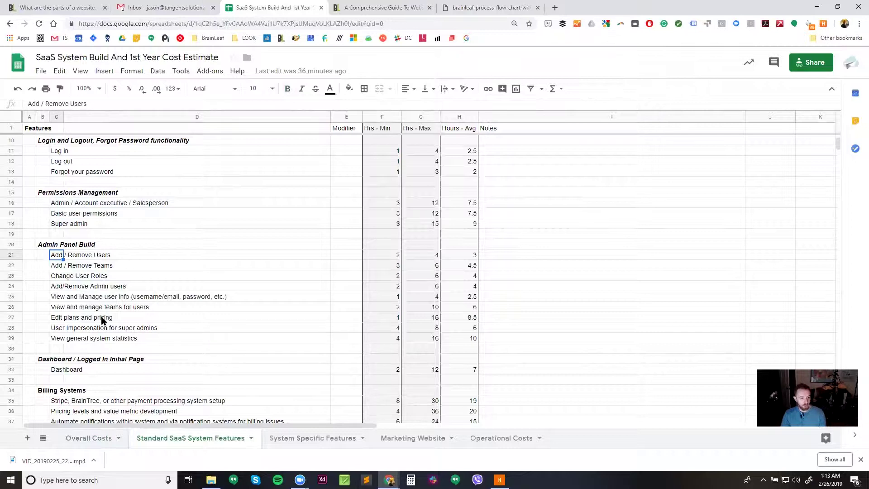
pyautogui.scroll(-9, 204, 367)
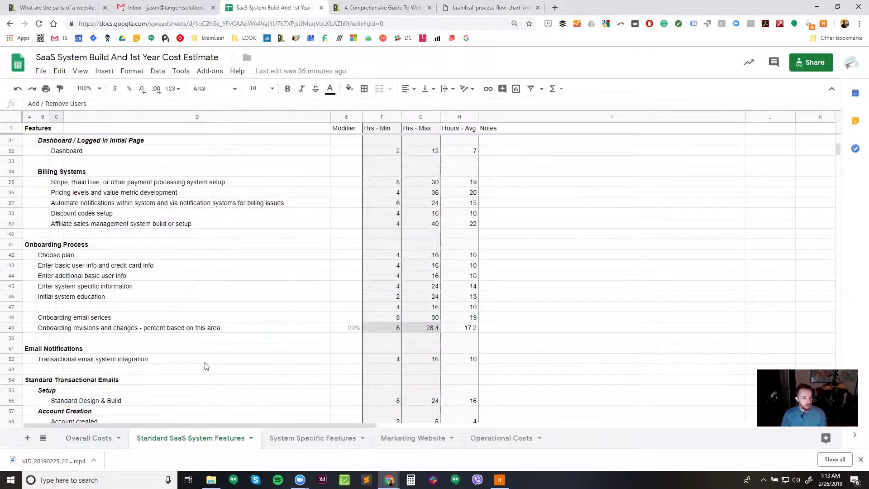
# Scroll down through Knowledge Base to the Mobile Responsiveness heading and Labor Totals
pyautogui.scroll(-2, 132, 340)
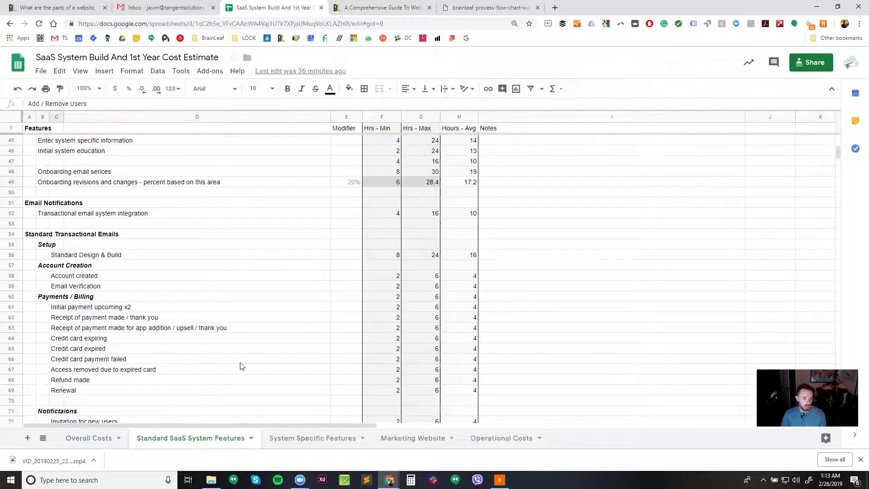
pyautogui.scroll(-3, 251, 369)
pyautogui.scroll(-2, 251, 372)
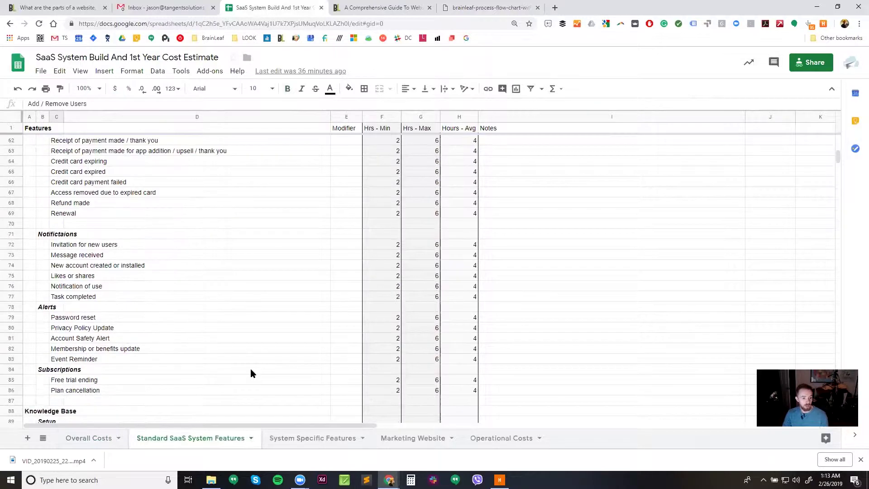
pyautogui.scroll(-2, 262, 373)
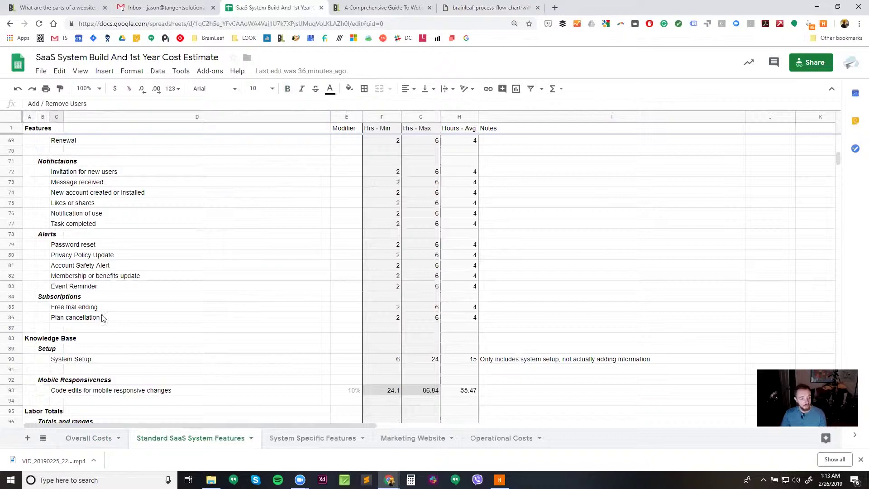
pyautogui.scroll(-3, 123, 319)
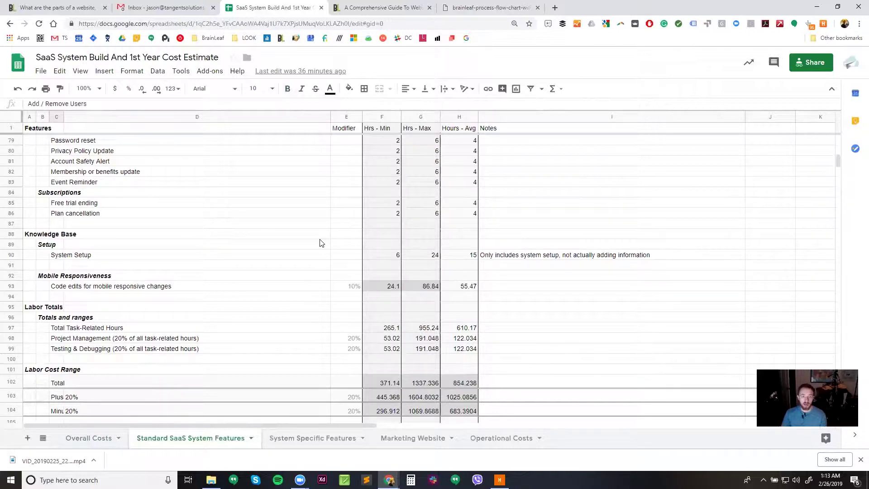
pyautogui.click(40, 276)
pyautogui.click(56, 286)
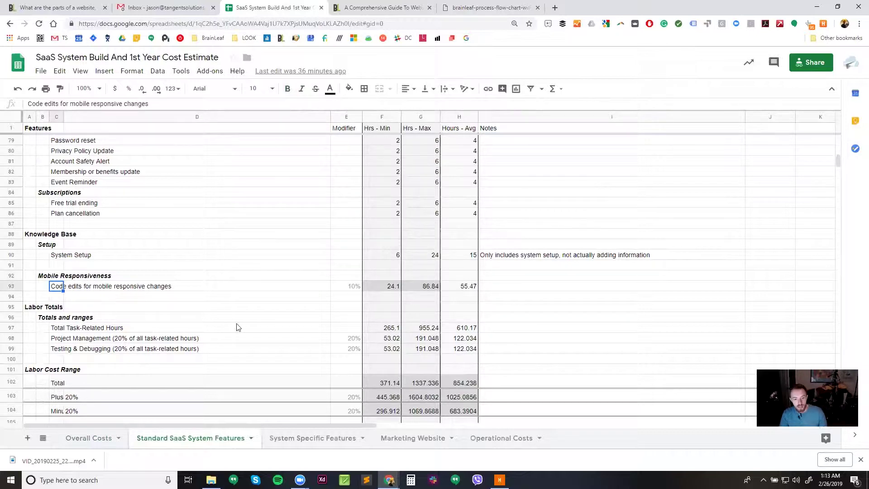
pyautogui.click(335, 287)
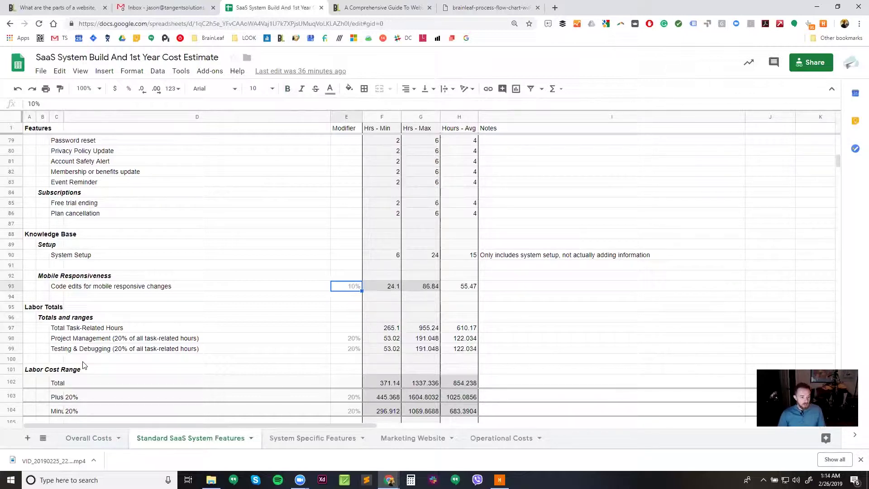
pyautogui.click(30, 307)
pyautogui.click(62, 338)
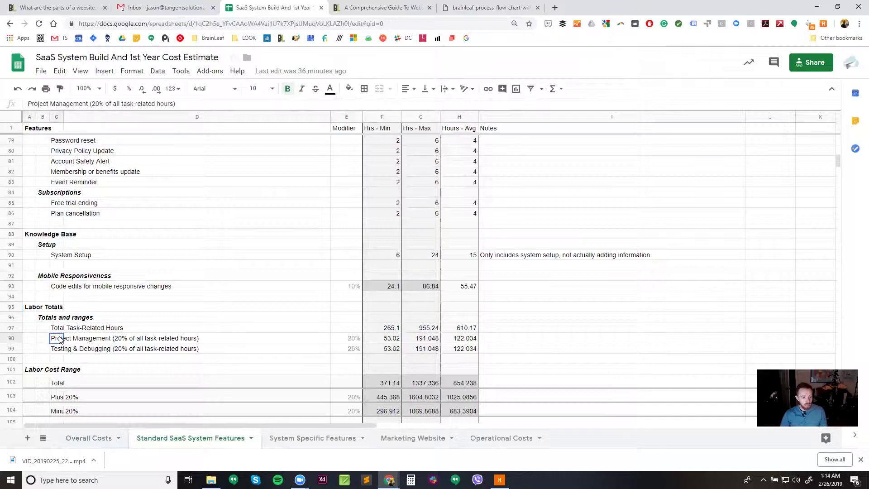
pyautogui.click(129, 340)
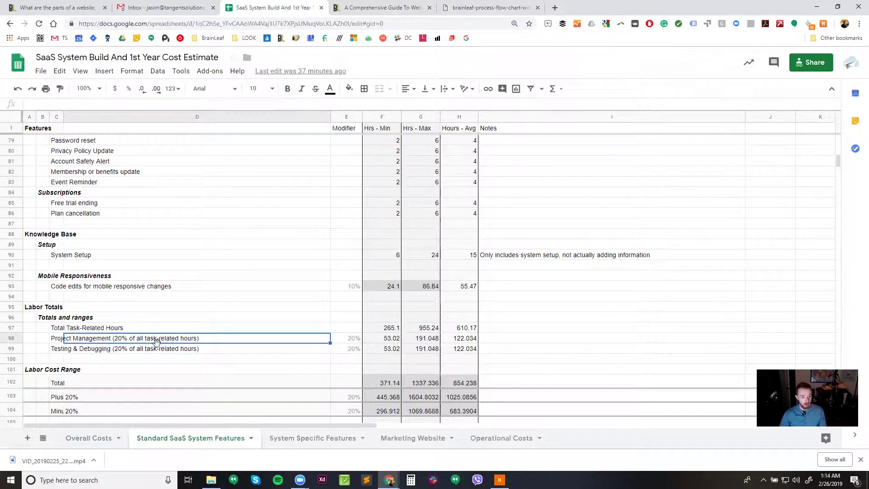
pyautogui.click(52, 349)
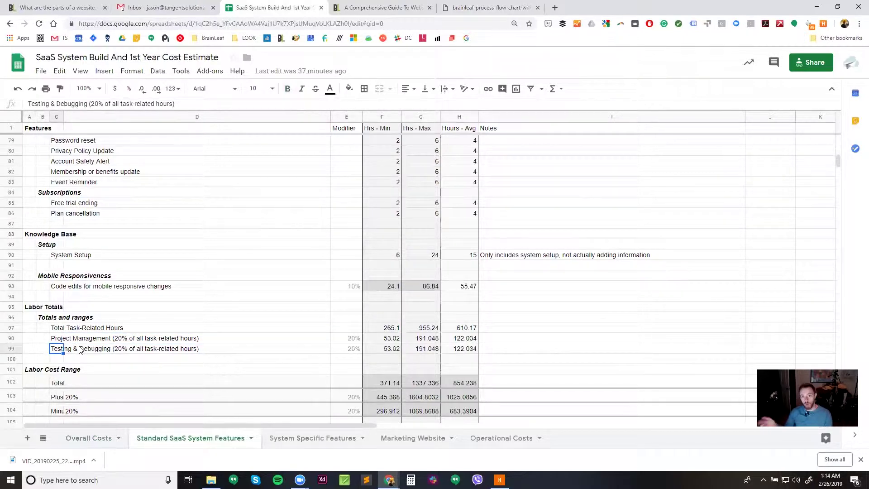
pyautogui.click(123, 352)
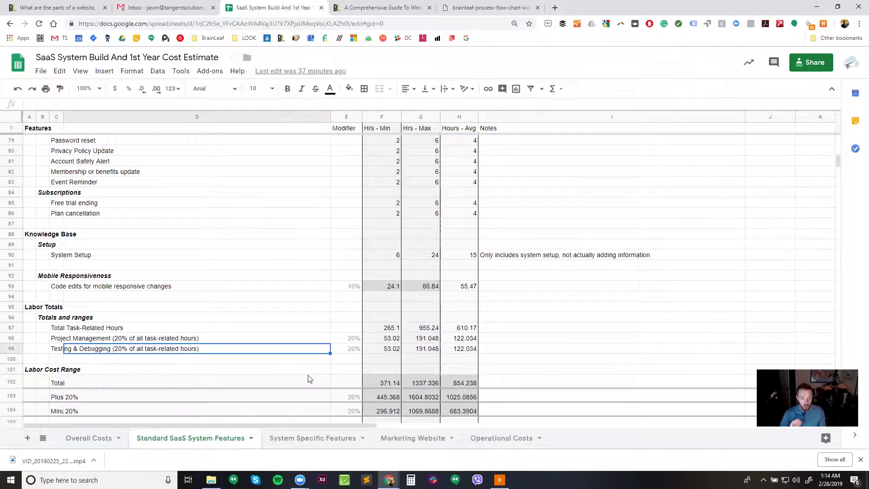
pyautogui.click(343, 339)
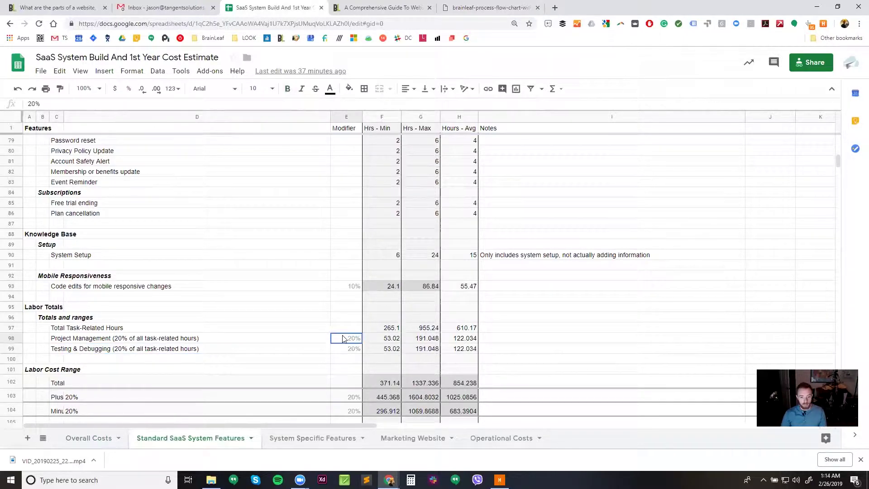
pyautogui.click(384, 329)
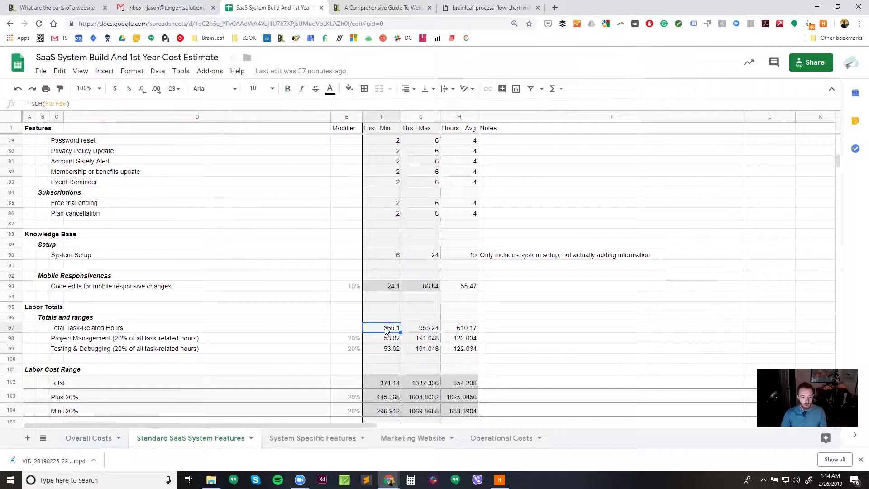
pyautogui.doubleClick(386, 329)
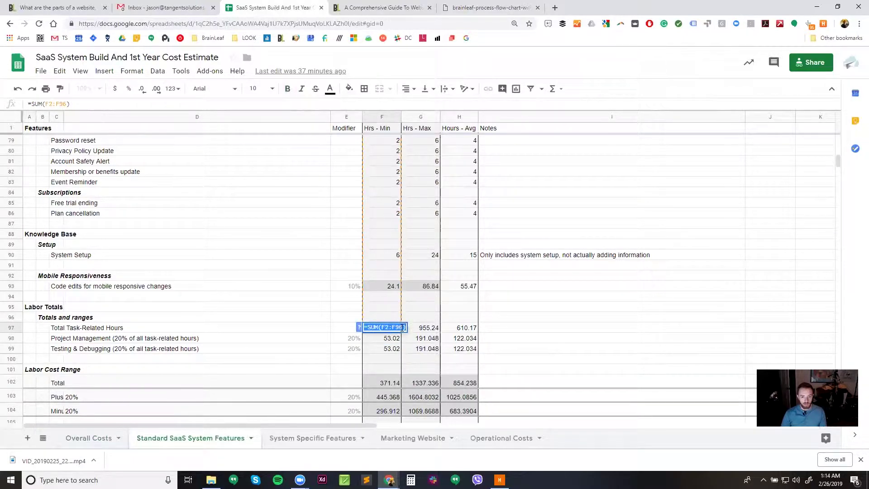
pyautogui.click(504, 287)
pyautogui.scroll(8, 438, 255)
pyautogui.scroll(8, 438, 254)
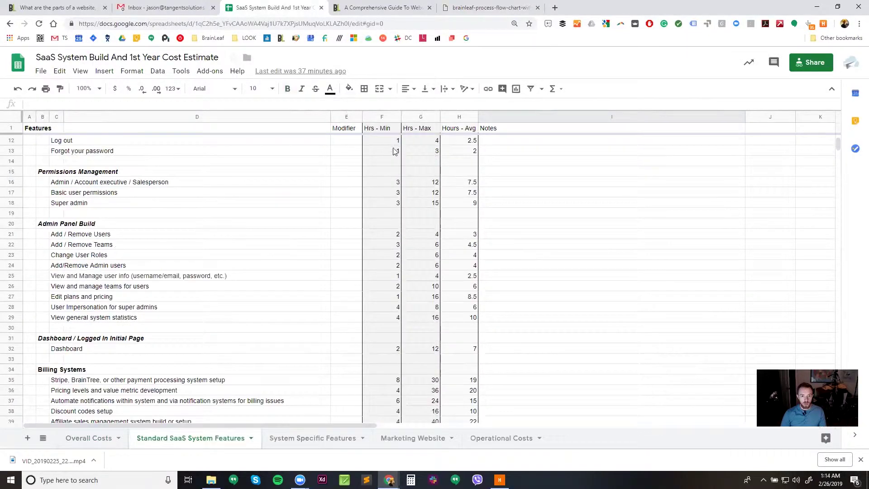
pyautogui.moveTo(391, 150); pyautogui.dragTo(398, 412)
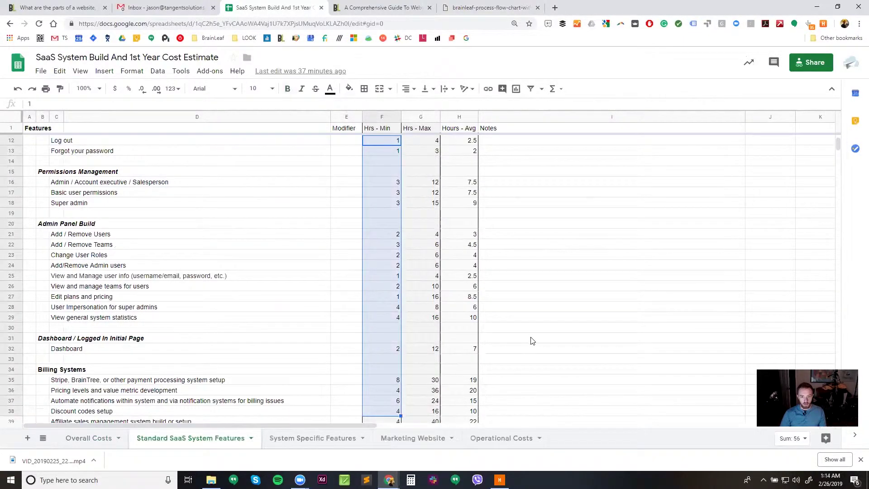
pyautogui.scroll(-7, 530, 340)
pyautogui.scroll(-13, 520, 347)
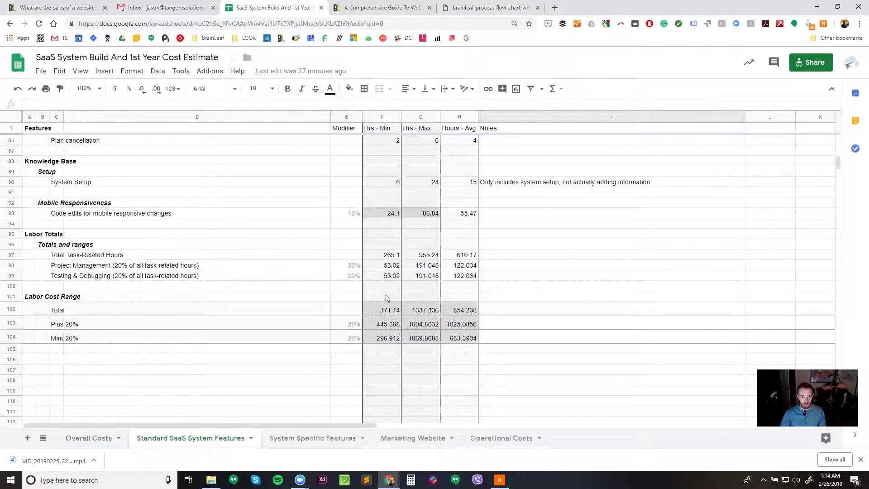
pyautogui.click(385, 257)
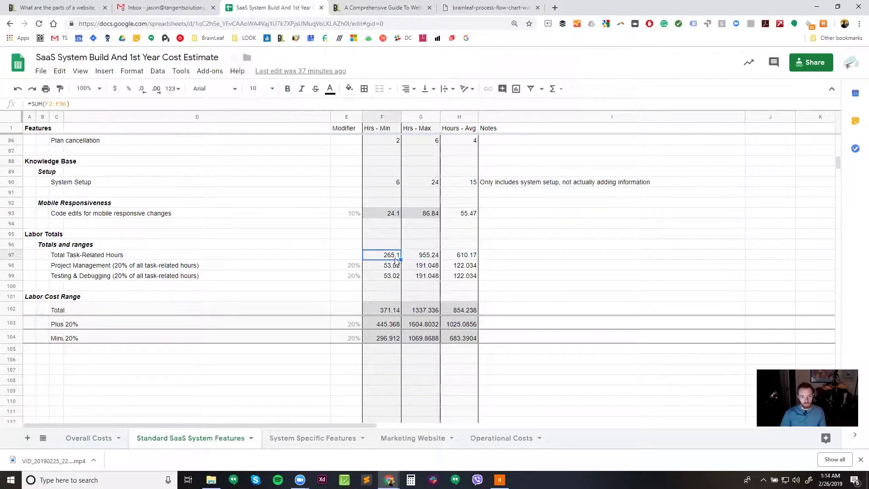
pyautogui.click(387, 268)
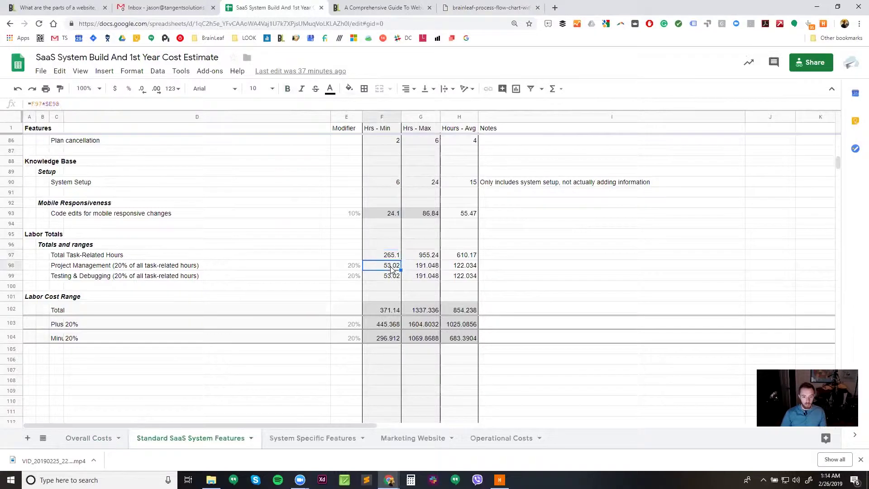
pyautogui.click(346, 266)
pyautogui.click(387, 267)
pyautogui.click(391, 279)
pyautogui.click(393, 256)
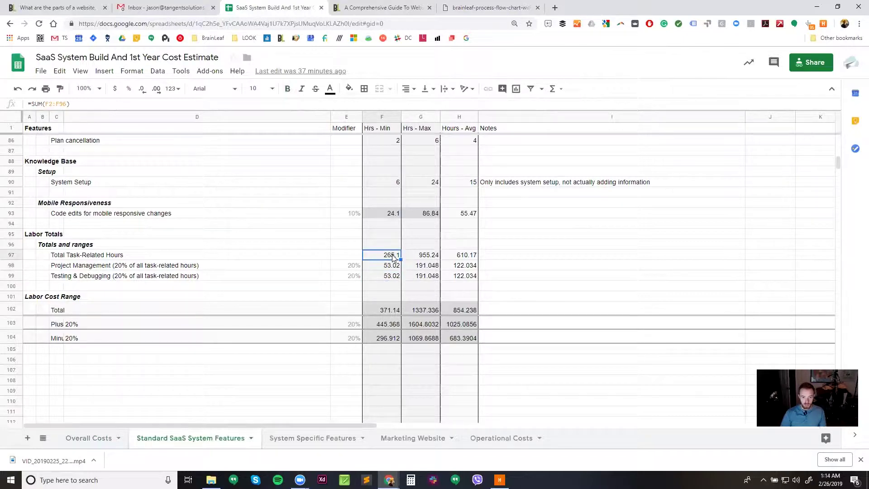
pyautogui.click(396, 278)
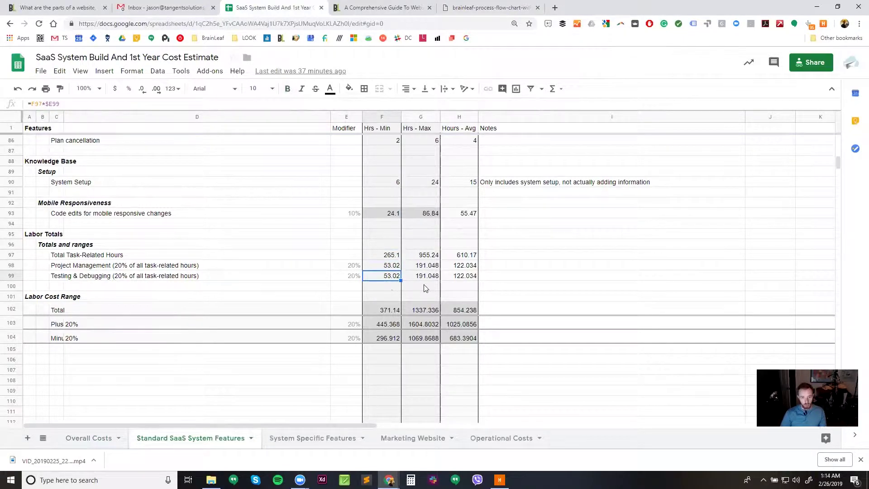
pyautogui.click(383, 311)
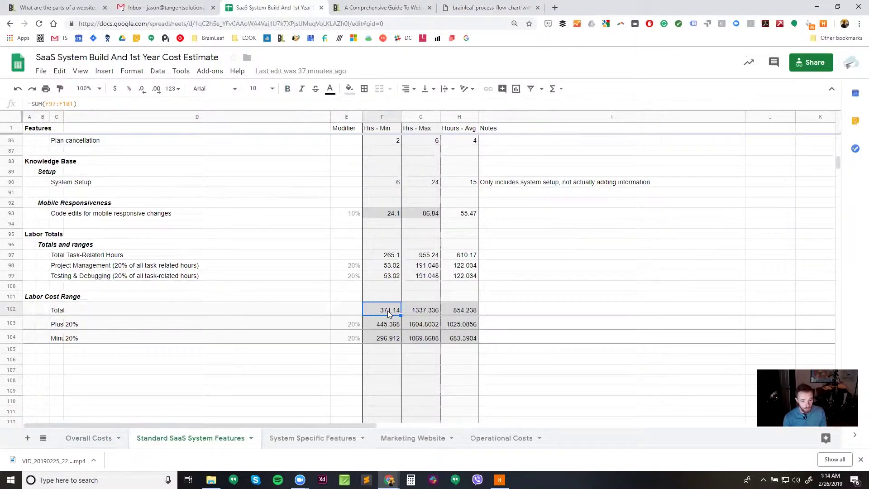
pyautogui.click(369, 116)
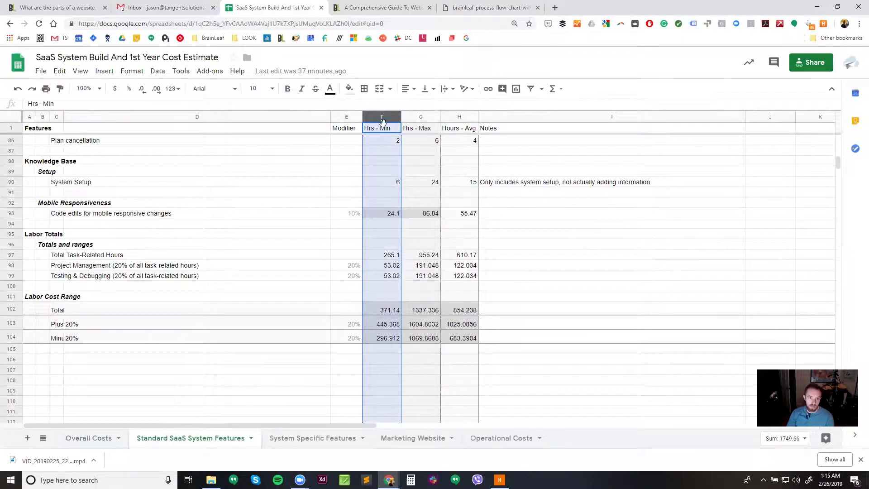
pyautogui.click(425, 116)
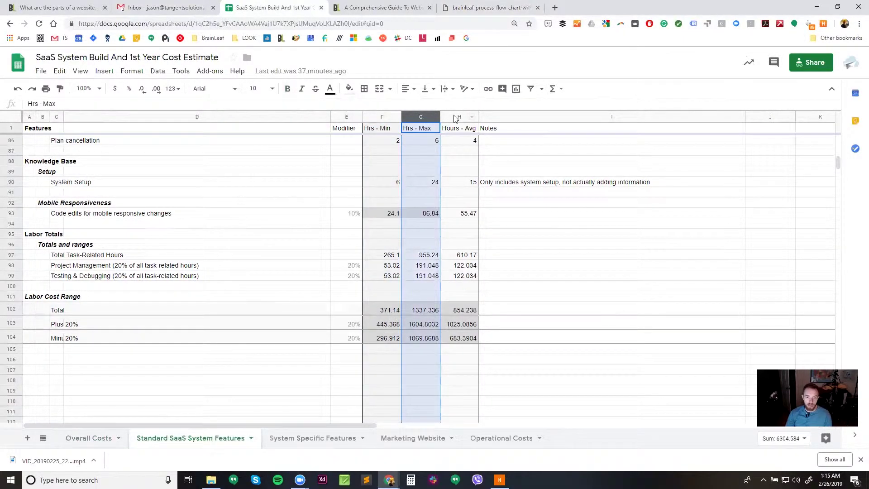
pyautogui.click(456, 117)
pyautogui.click(389, 130)
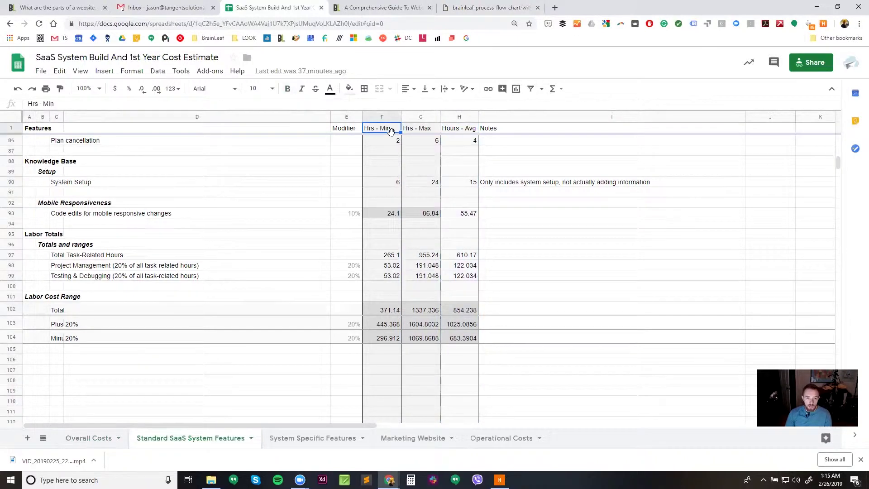
pyautogui.click(395, 144)
pyautogui.click(414, 141)
pyautogui.scroll(10, 416, 209)
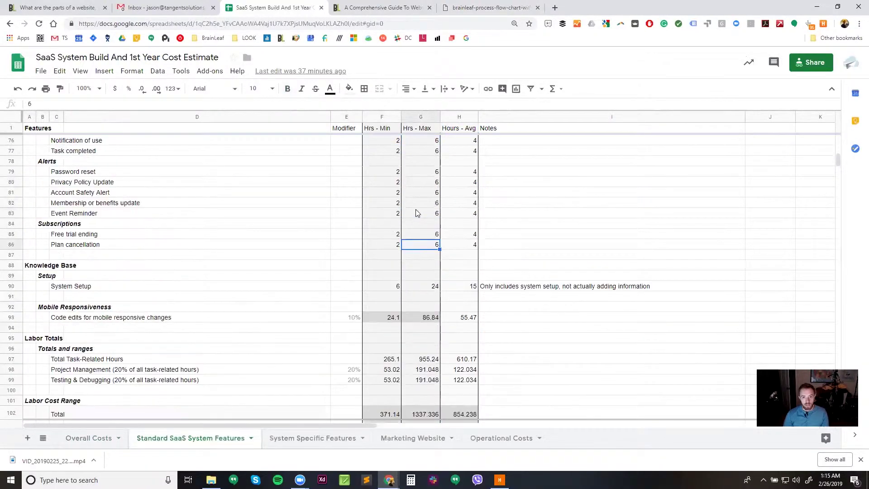
pyautogui.scroll(8, 409, 202)
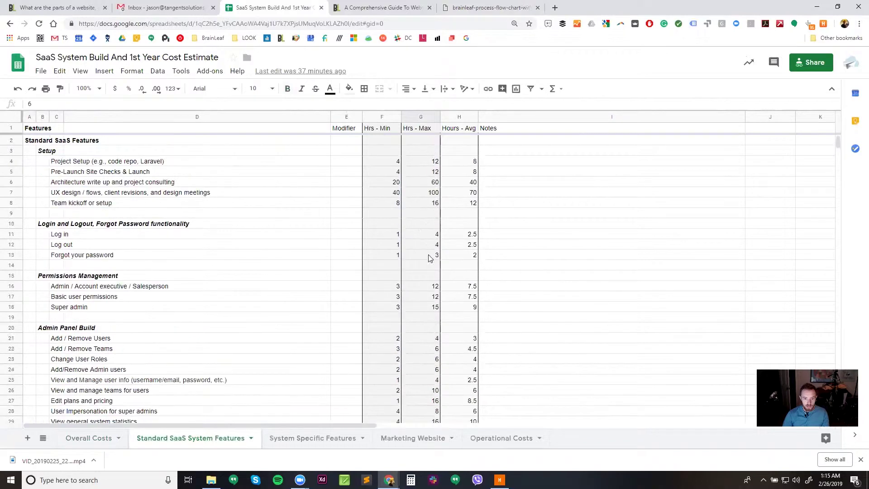
pyautogui.scroll(-4, 441, 276)
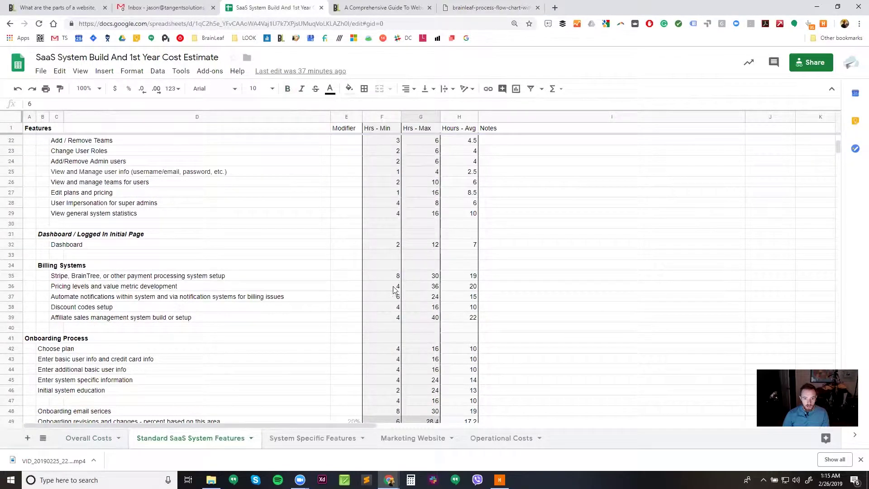
pyautogui.click(393, 288)
pyautogui.click(60, 287)
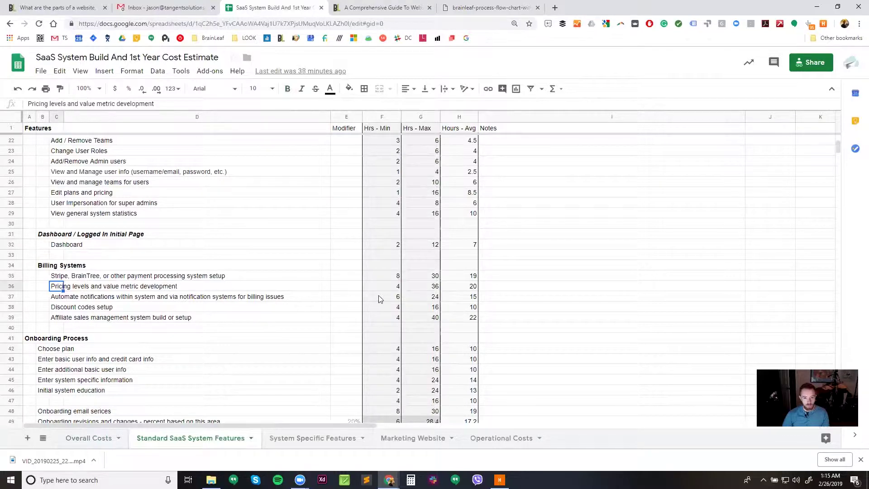
pyautogui.click(399, 288)
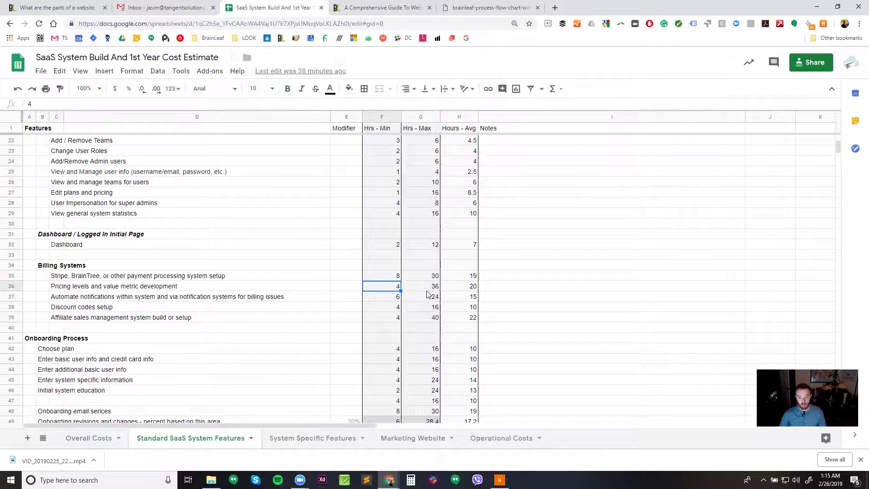
pyautogui.click(427, 290)
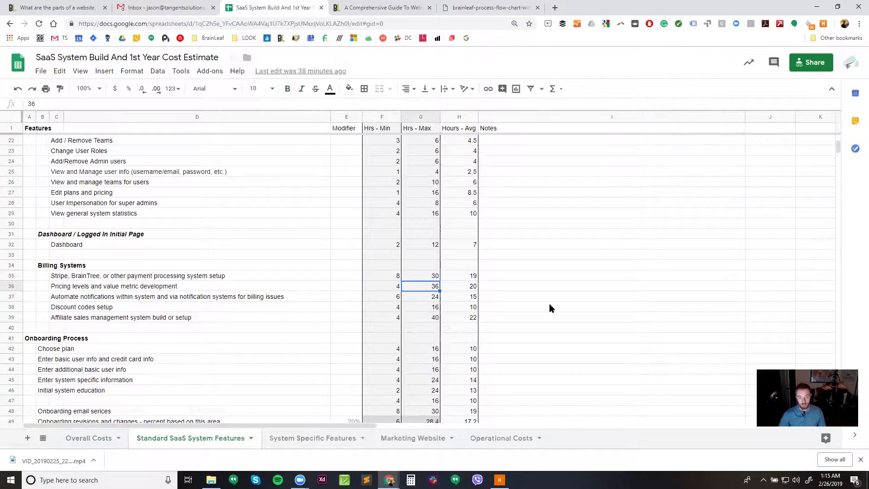
pyautogui.click(393, 289)
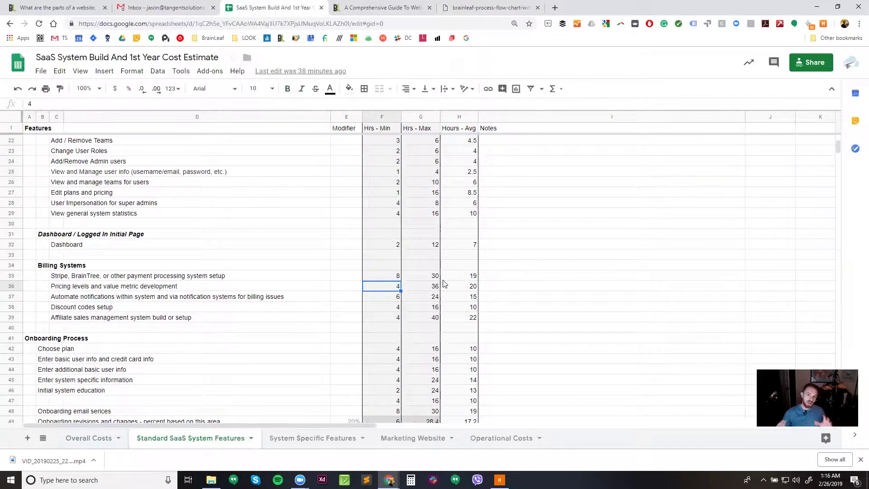
pyautogui.click(430, 288)
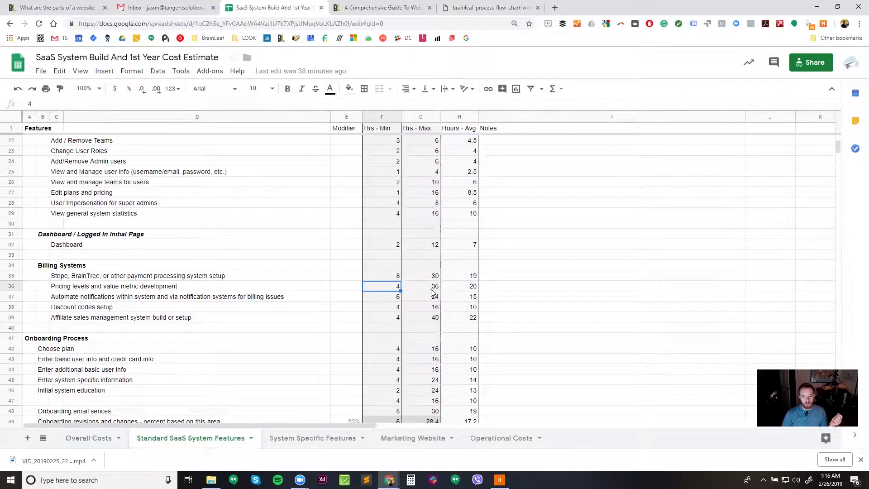
pyautogui.moveTo(432, 289); pyautogui.dragTo(59, 290)
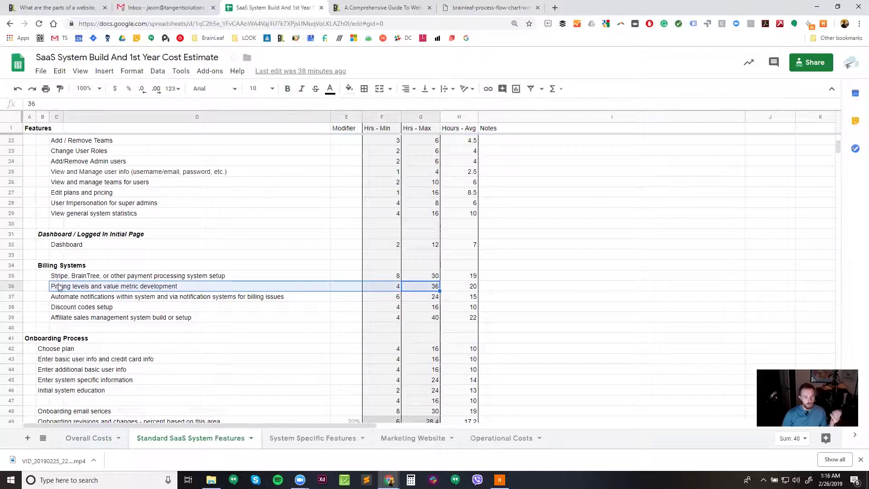
pyautogui.moveTo(521, 289); pyautogui.dragTo(25, 288)
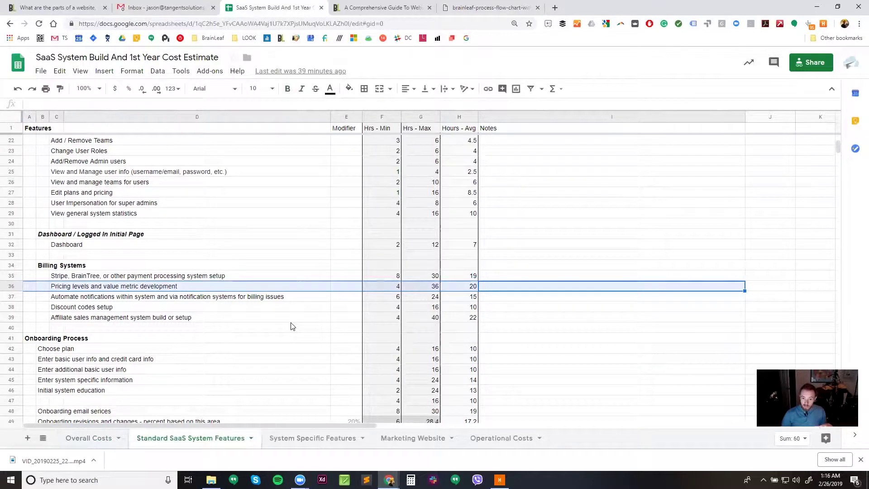
pyautogui.click(420, 286)
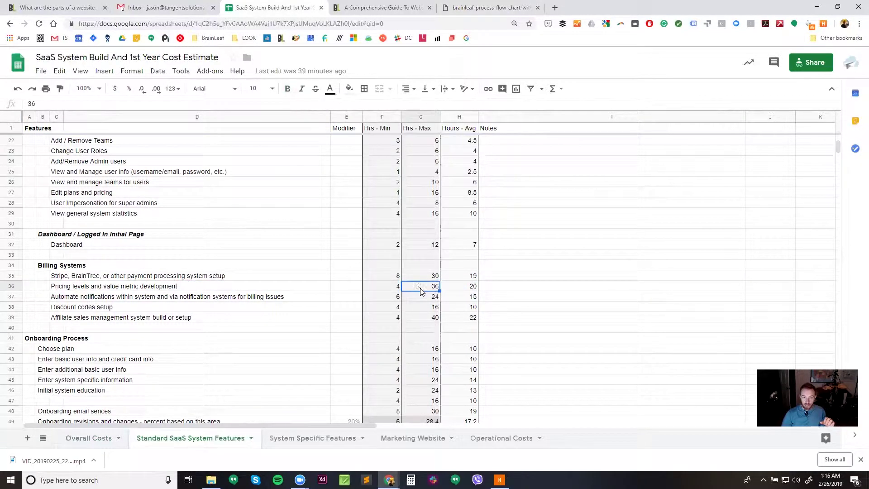
pyautogui.click(507, 280)
pyautogui.click(514, 289)
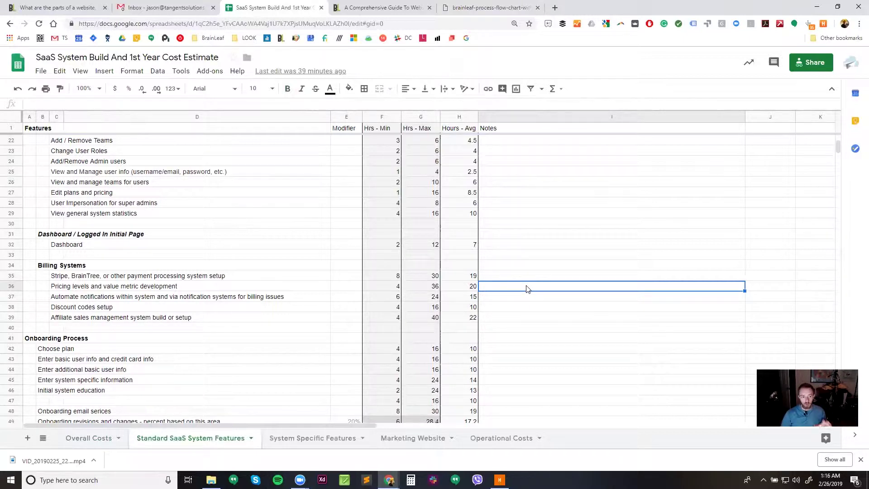
pyautogui.scroll(-6, 540, 226)
pyautogui.scroll(3, 548, 326)
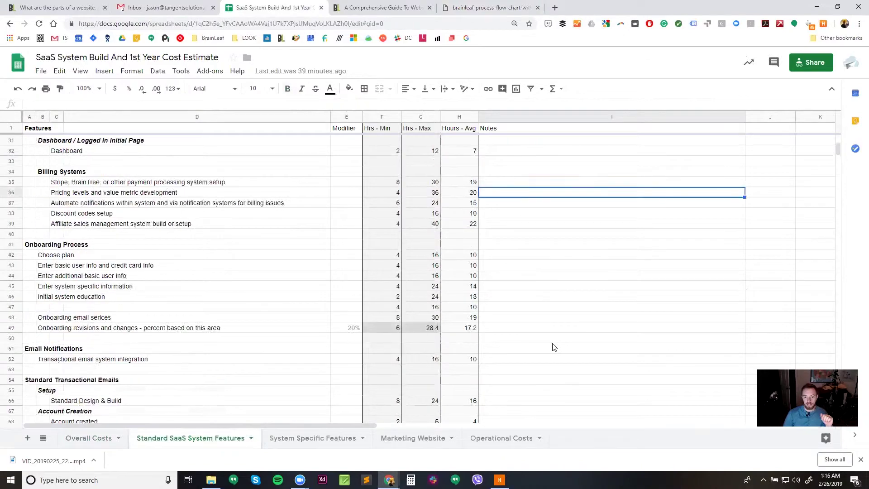
pyautogui.scroll(10, 554, 347)
pyautogui.scroll(-12, 552, 349)
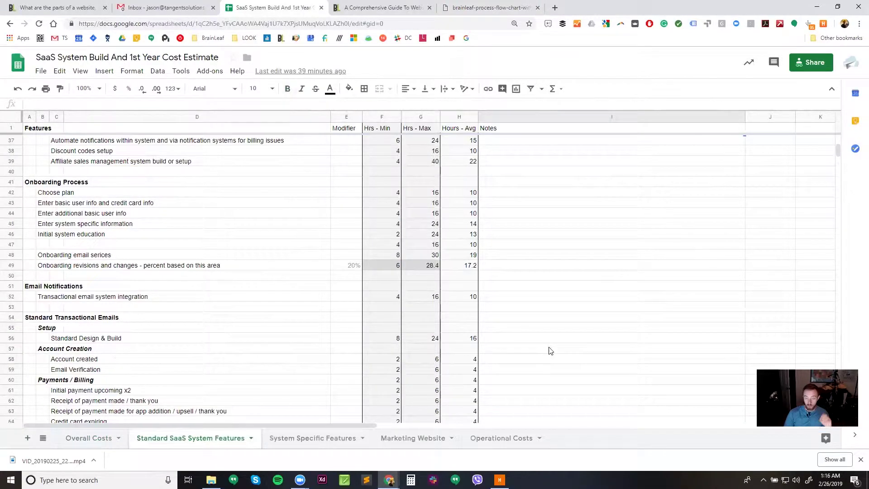
pyautogui.scroll(-12, 538, 351)
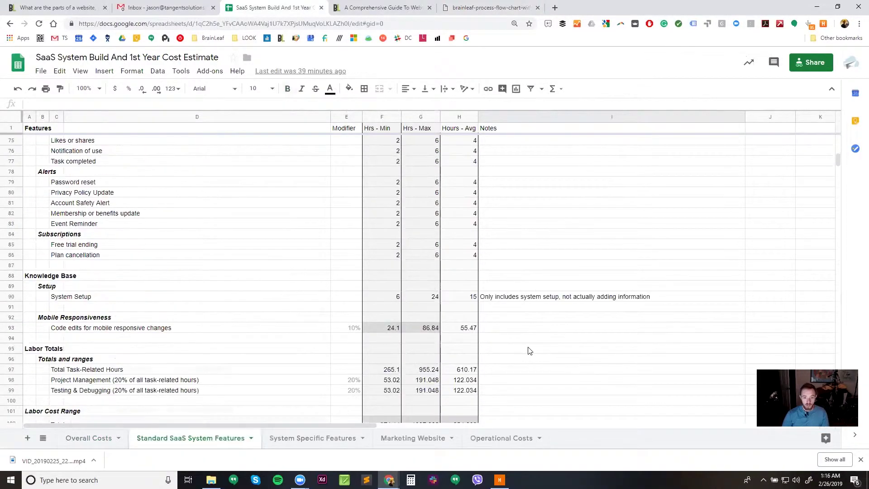
pyautogui.click(372, 116)
pyautogui.click(419, 117)
pyautogui.click(459, 116)
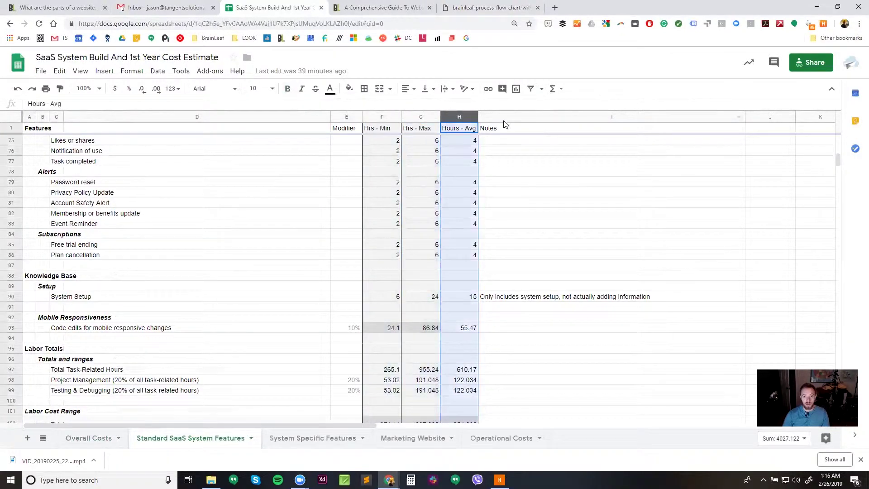
pyautogui.click(527, 143)
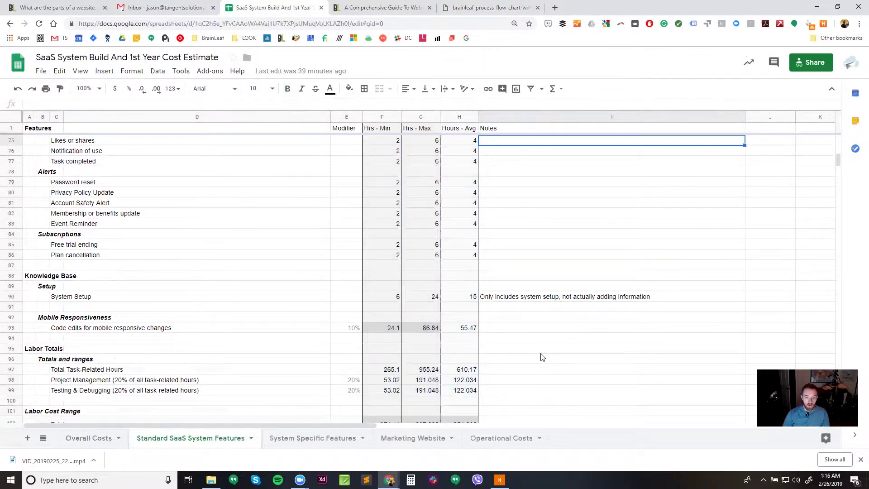
pyautogui.scroll(15, 543, 355)
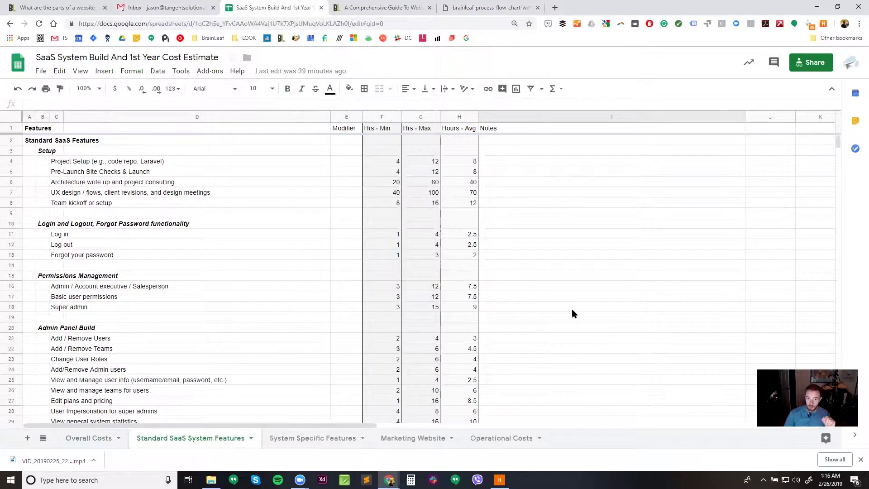
pyautogui.moveTo(547, 162); pyautogui.dragTo(607, 357)
pyautogui.click(607, 358)
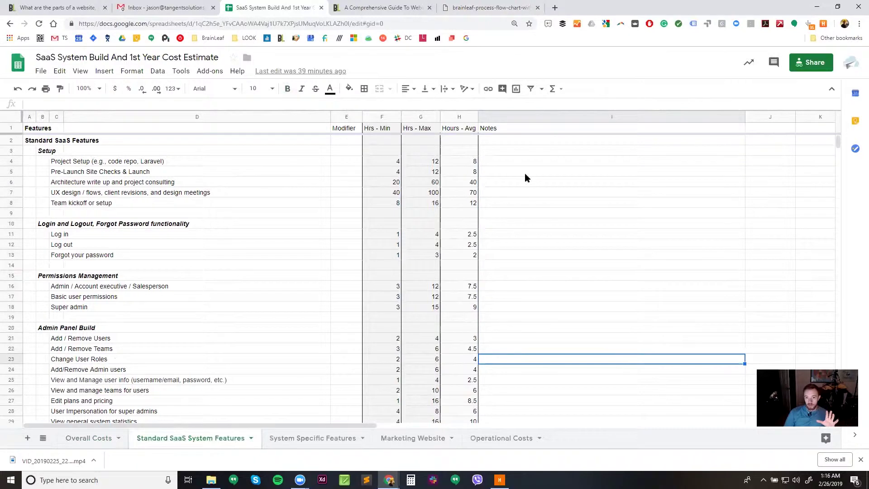
pyautogui.click(534, 163)
pyautogui.click(539, 172)
pyautogui.click(545, 182)
pyautogui.click(552, 202)
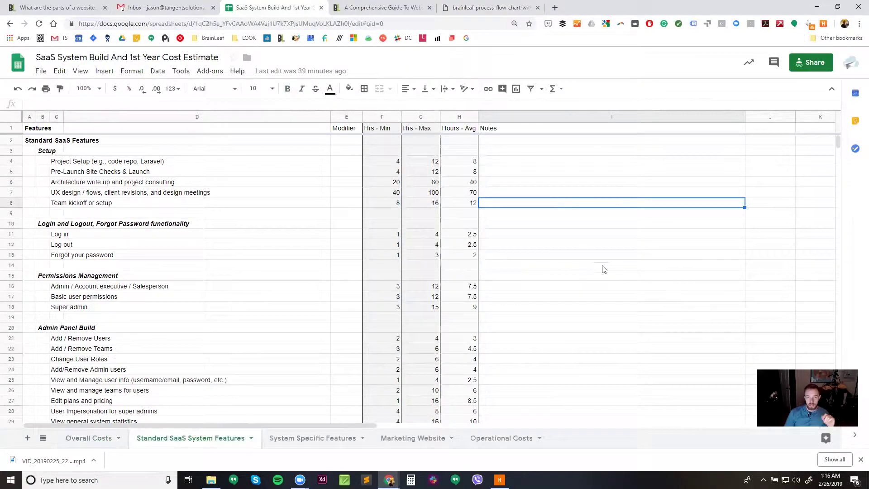
pyautogui.scroll(-10, 598, 318)
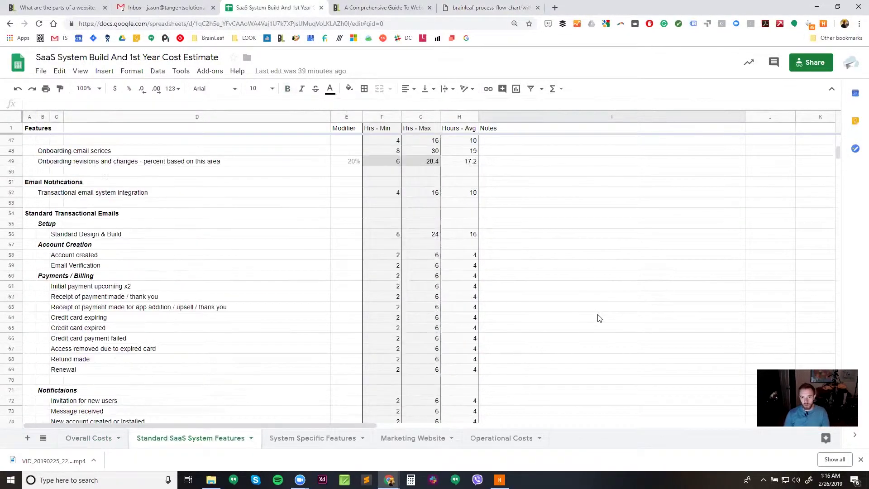
pyautogui.scroll(-6, 596, 314)
pyautogui.scroll(5, 596, 314)
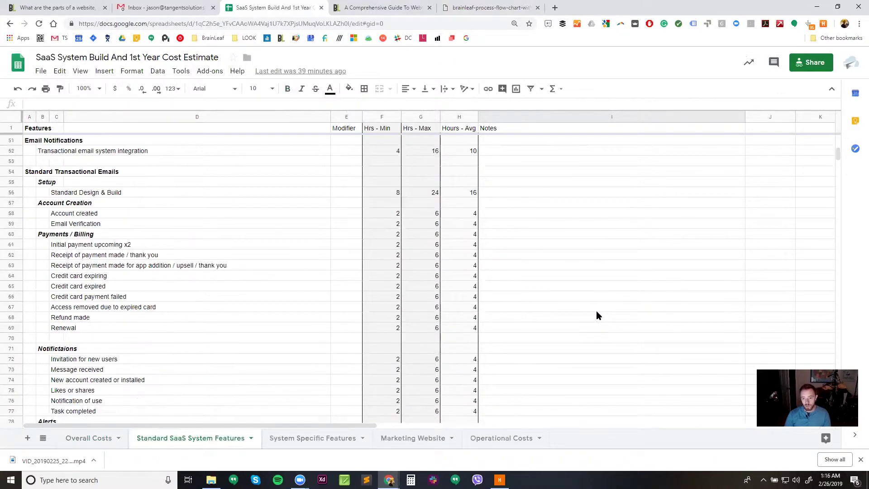
pyautogui.scroll(12, 489, 392)
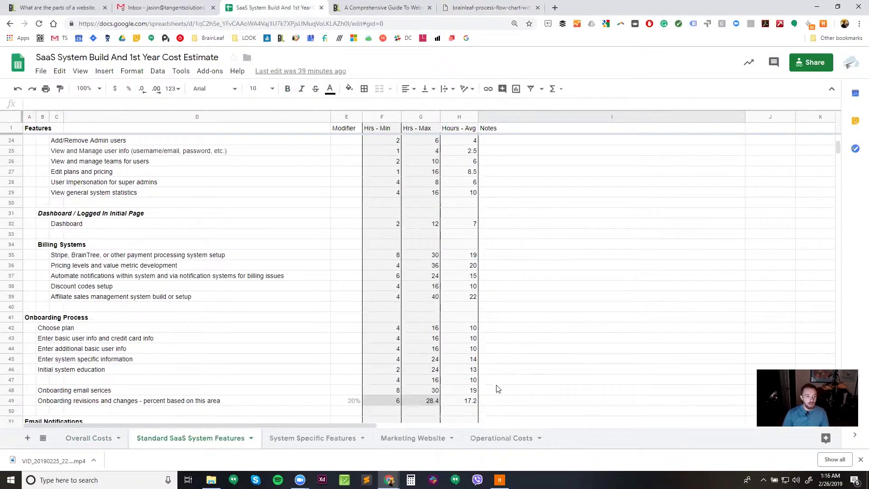
pyautogui.click(29, 141)
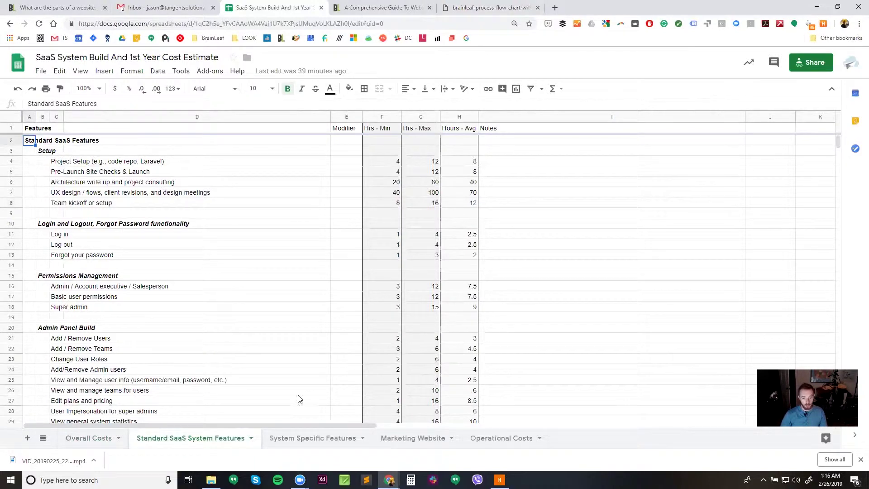
# Open System Specific Features and select the notes column from row 5 to row 20
pyautogui.click(304, 439)
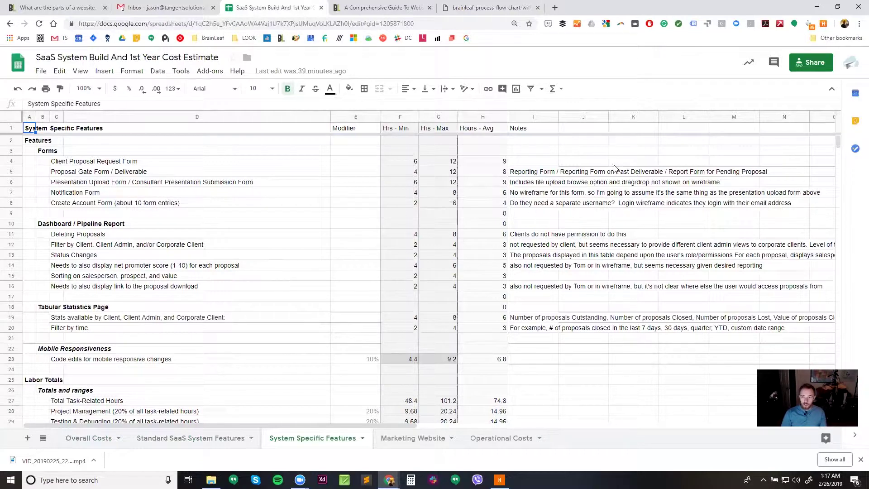
pyautogui.click(581, 174)
pyautogui.click(532, 173)
pyautogui.moveTo(535, 206); pyautogui.dragTo(539, 330)
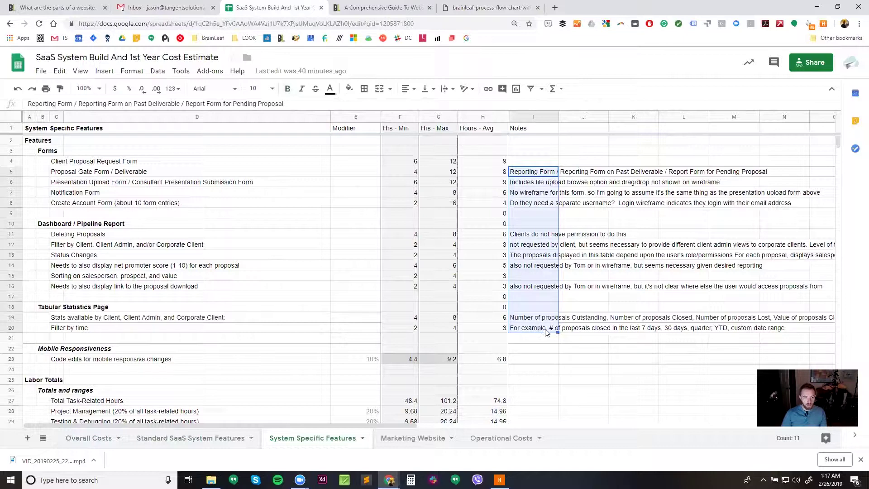
pyautogui.click(195, 215)
# Select the Dashboard / Pipeline Report rows, the five form features and the statistics-by-client row
pyautogui.click(48, 225)
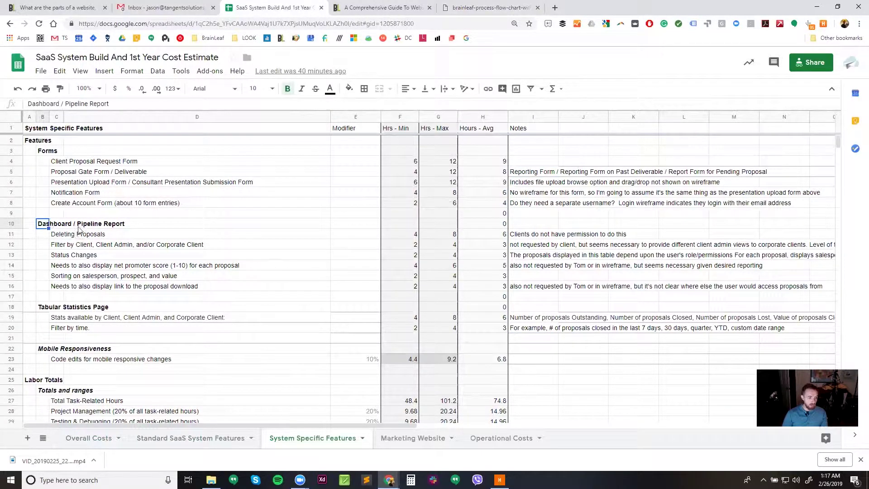
pyautogui.moveTo(58, 237); pyautogui.dragTo(84, 293)
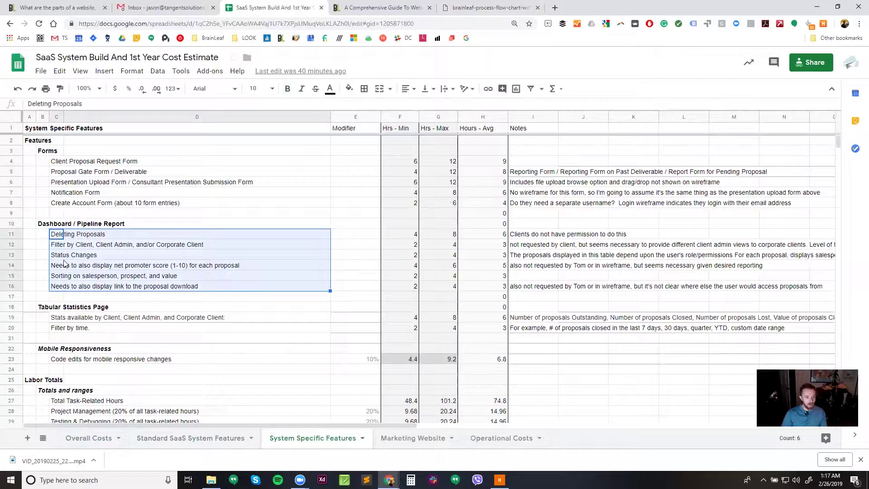
pyautogui.click(89, 241)
pyautogui.click(60, 234)
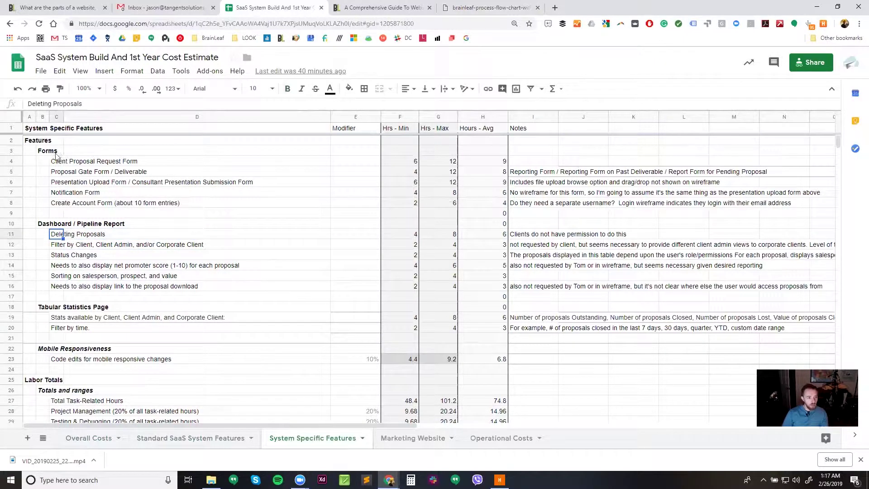
pyautogui.moveTo(56, 162); pyautogui.dragTo(116, 202)
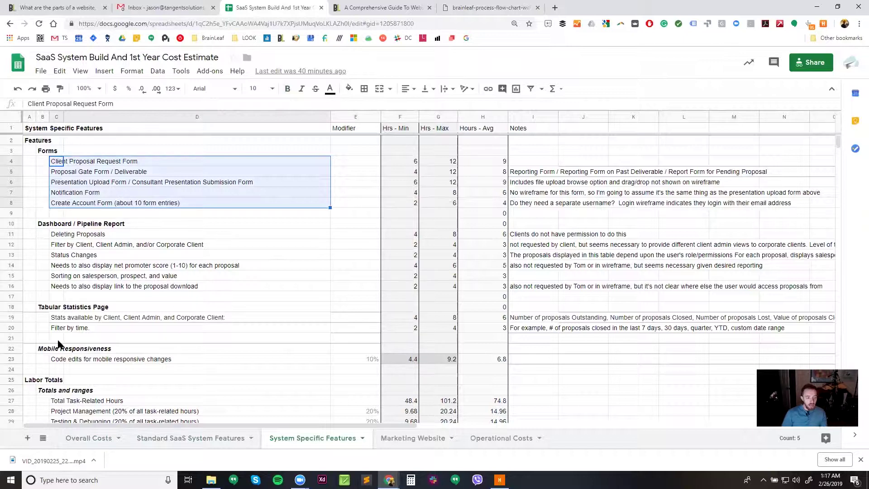
pyautogui.click(53, 320)
pyautogui.click(96, 330)
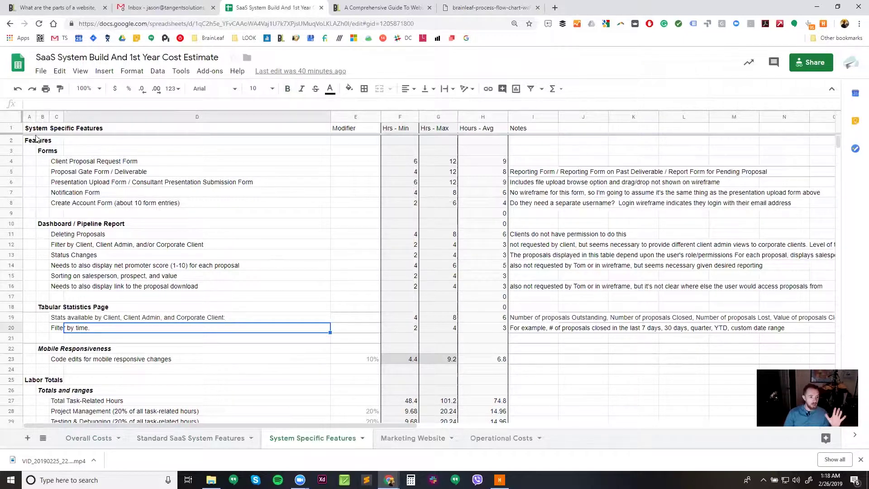
pyautogui.scroll(-5, 232, 311)
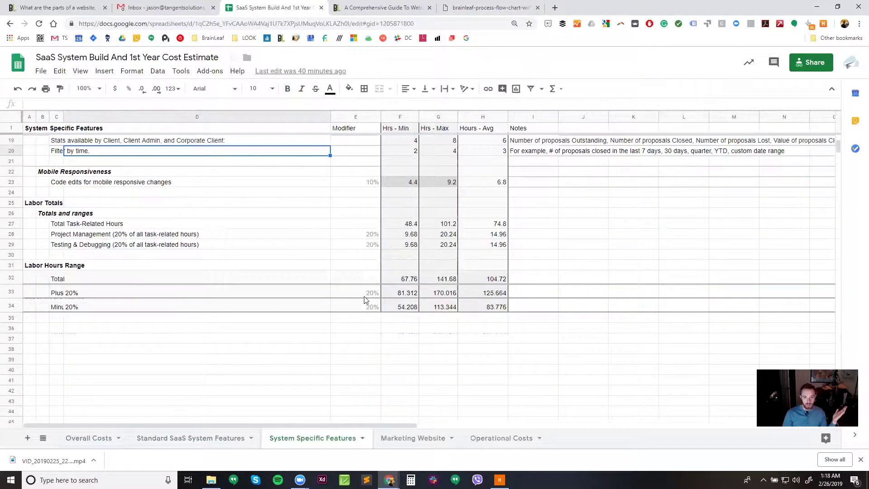
pyautogui.click(369, 183)
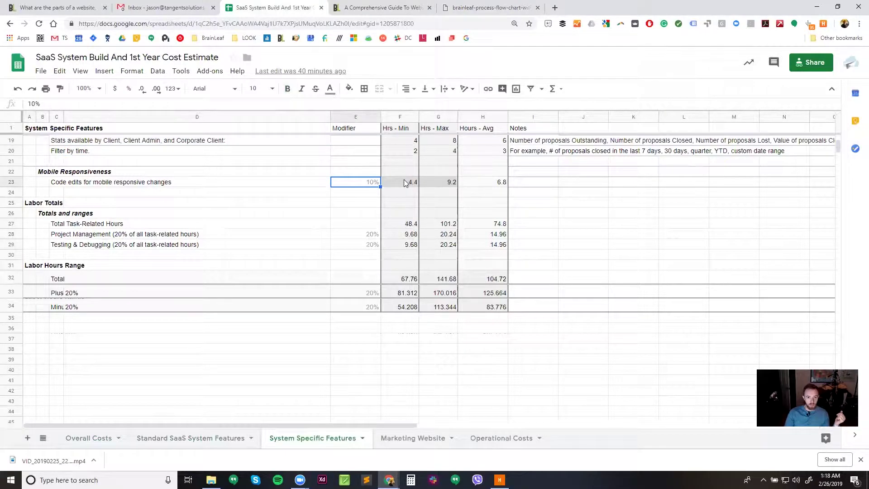
pyautogui.click(404, 180)
pyautogui.click(360, 183)
pyautogui.click(403, 180)
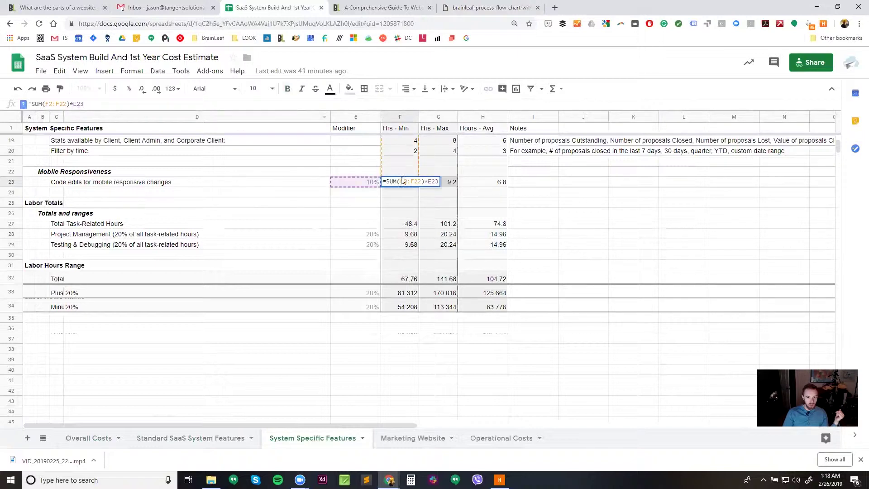
pyautogui.click(364, 195)
pyautogui.click(362, 172)
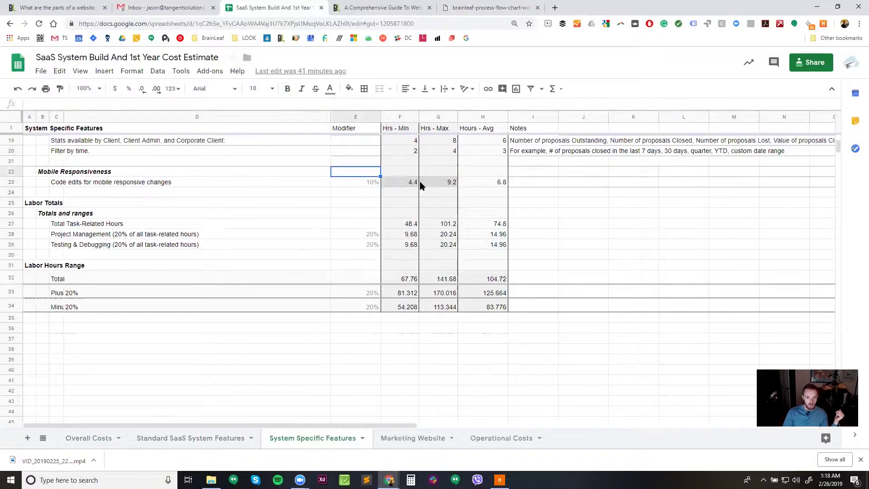
pyautogui.click(410, 182)
pyautogui.scroll(3, 441, 227)
pyautogui.scroll(2, 443, 235)
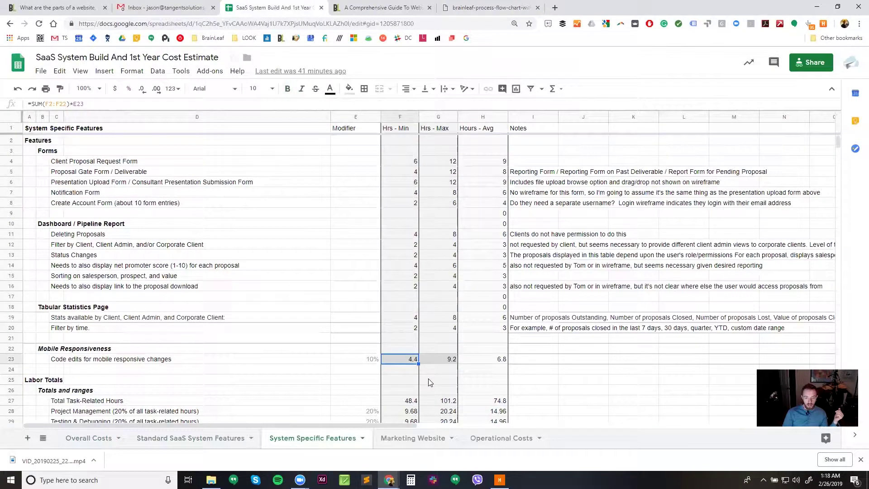
pyautogui.click(59, 359)
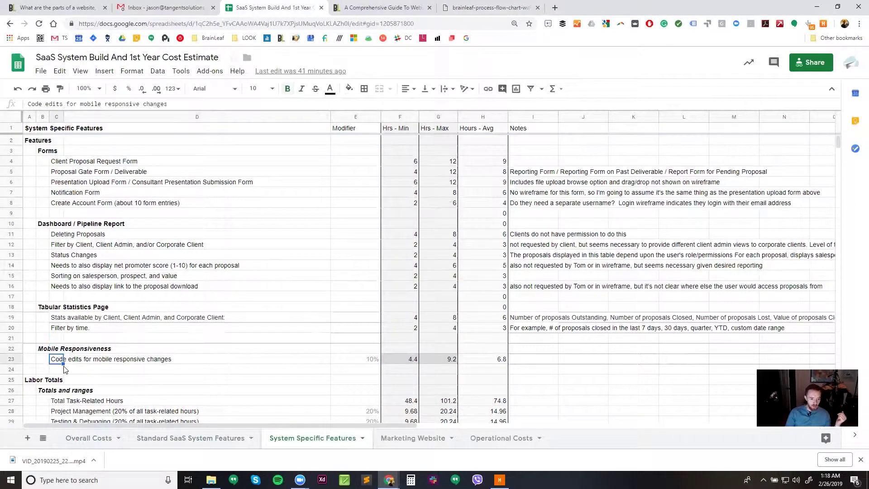
pyautogui.scroll(-3, 402, 208)
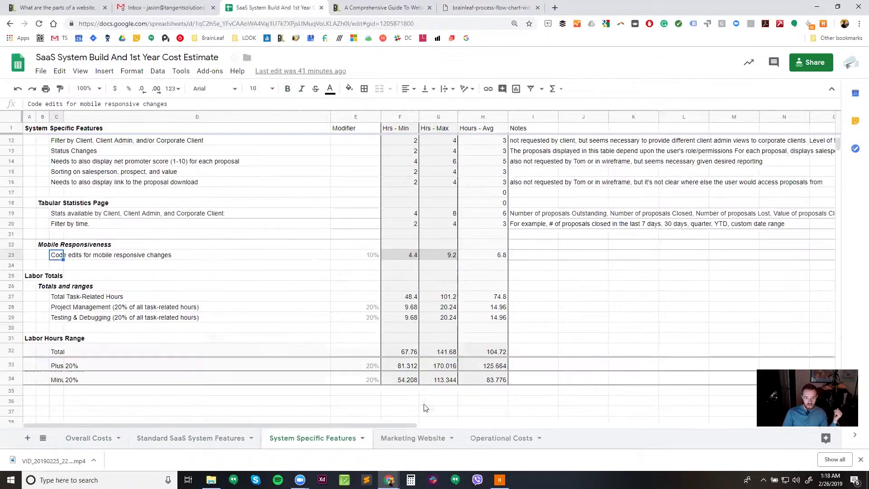
pyautogui.click(402, 301)
pyautogui.click(113, 299)
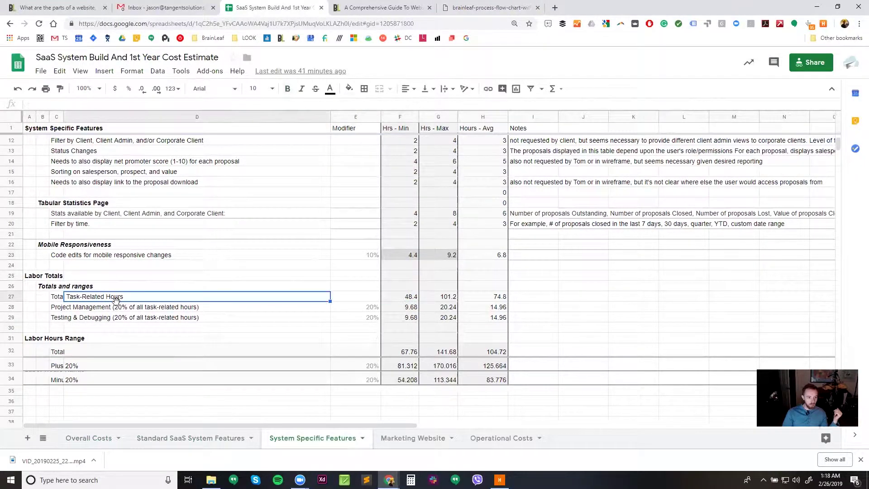
pyautogui.click(127, 307)
pyautogui.click(180, 317)
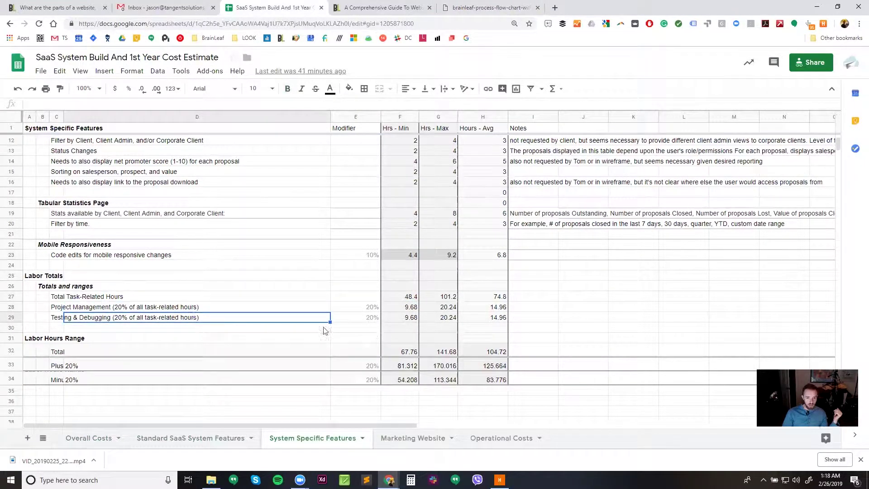
pyautogui.click(409, 354)
pyautogui.click(406, 369)
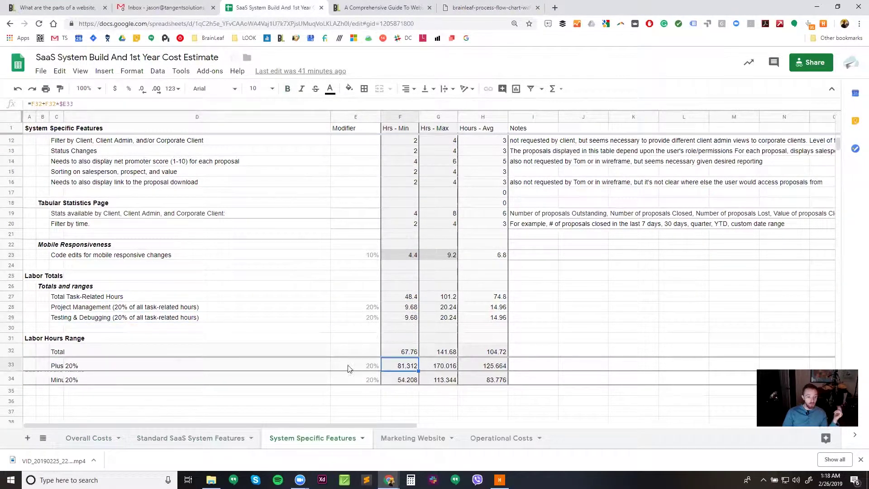
pyautogui.click(56, 380)
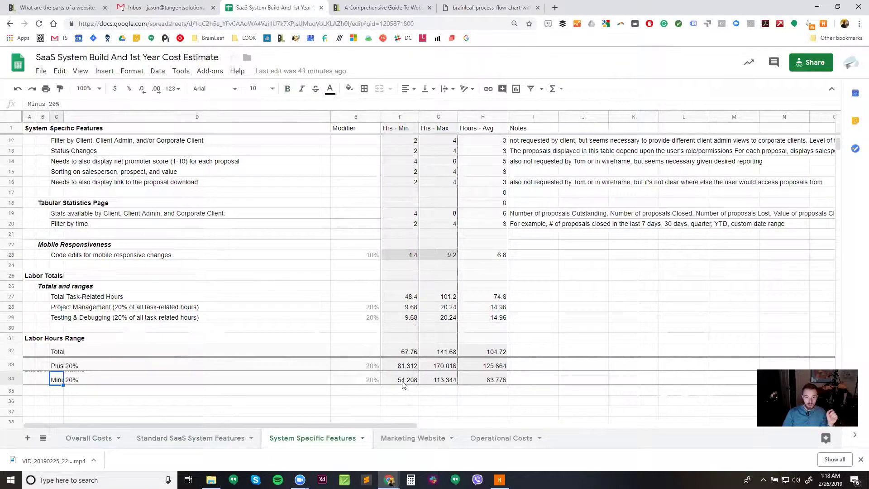
pyautogui.click(406, 382)
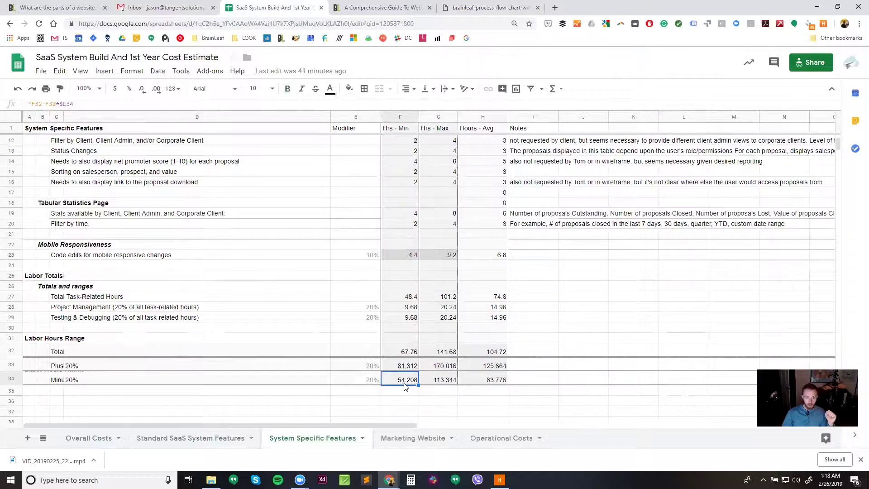
pyautogui.click(444, 365)
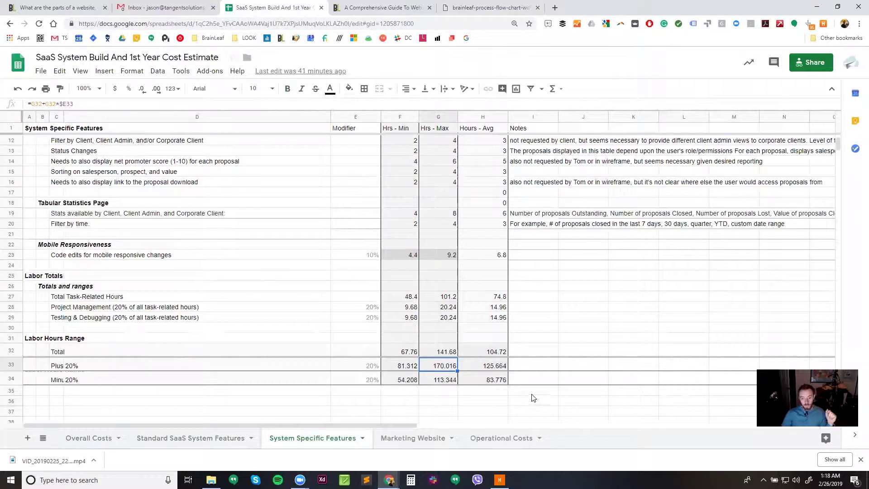
pyautogui.click(200, 438)
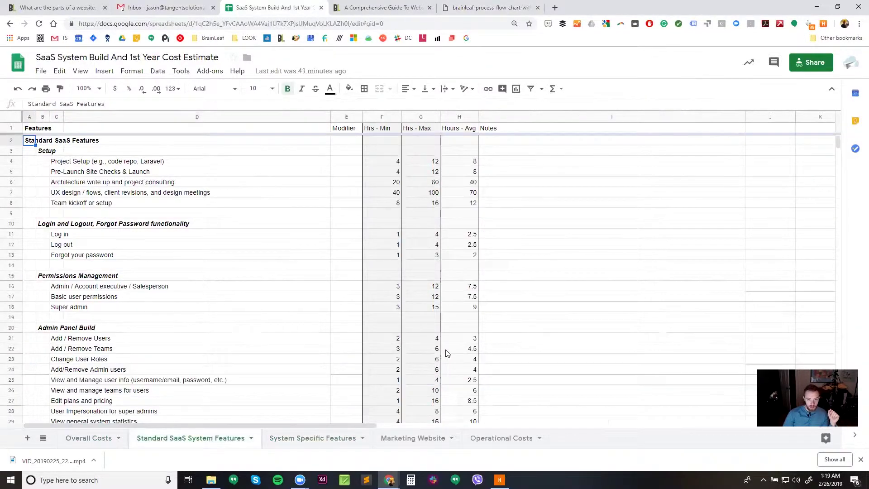
pyautogui.scroll(-20, 447, 352)
pyautogui.scroll(3, 446, 348)
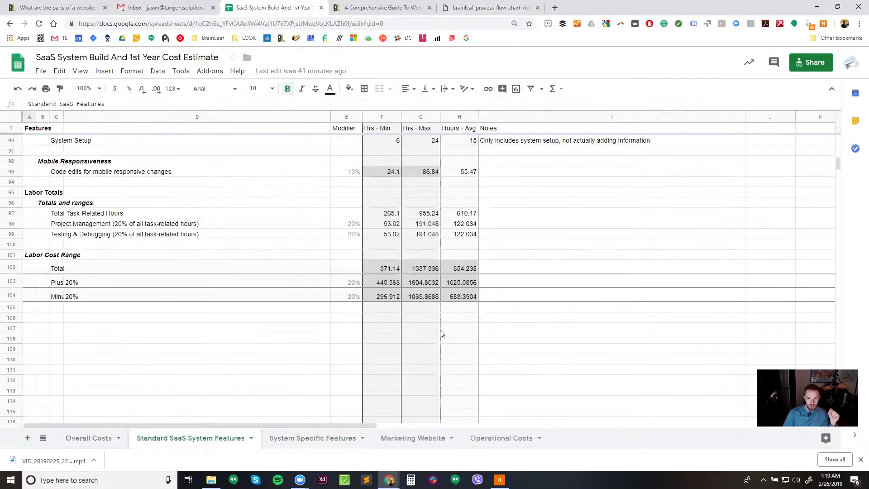
pyautogui.click(390, 298)
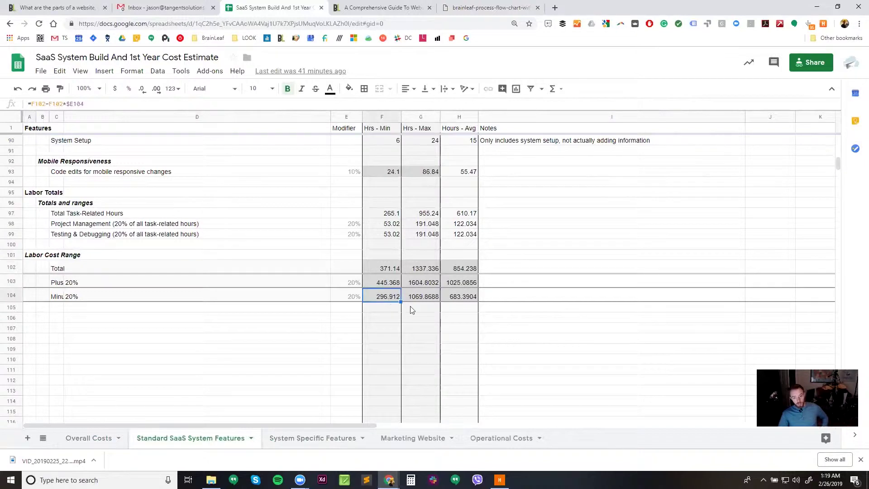
pyautogui.click(423, 282)
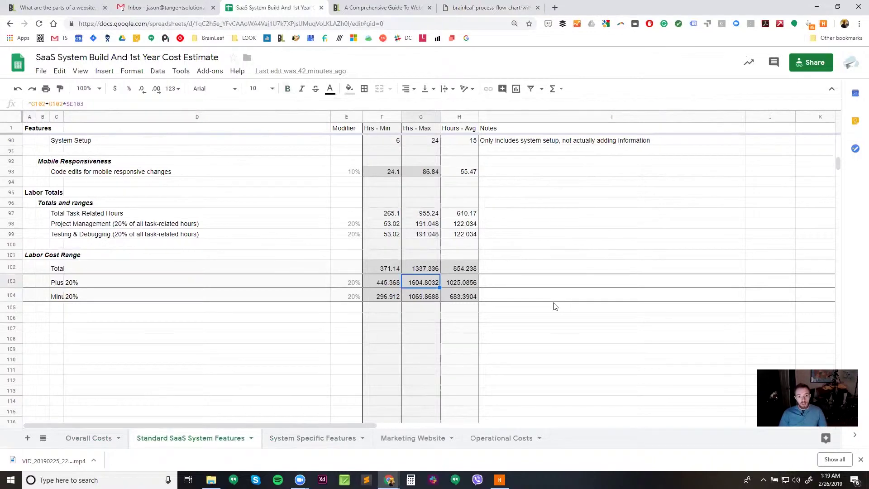
pyautogui.scroll(5, 555, 307)
pyautogui.scroll(-4, 555, 308)
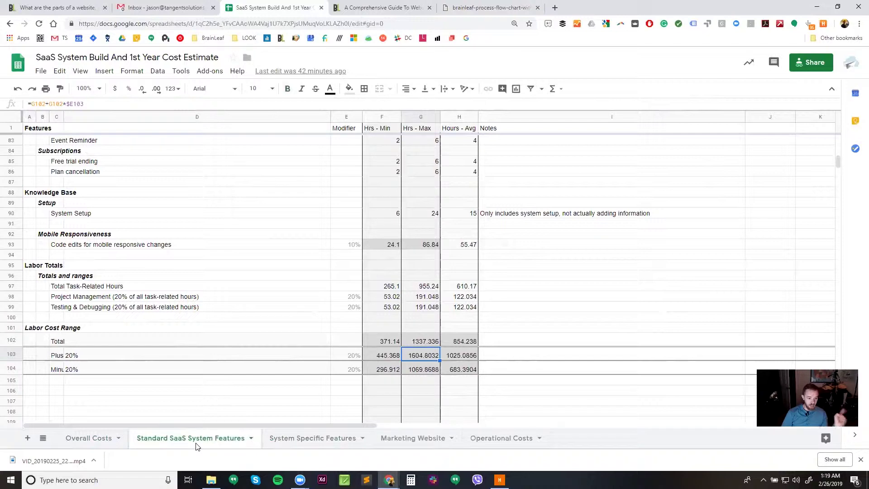
pyautogui.click(335, 437)
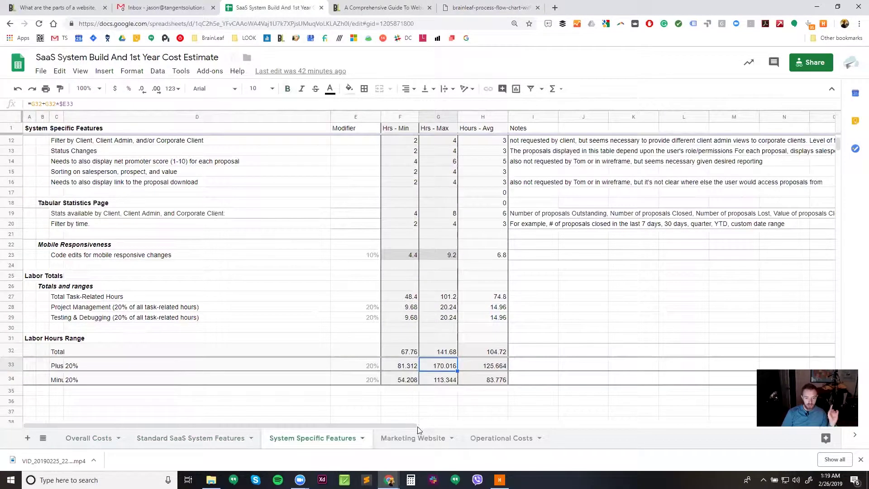
pyautogui.click(420, 437)
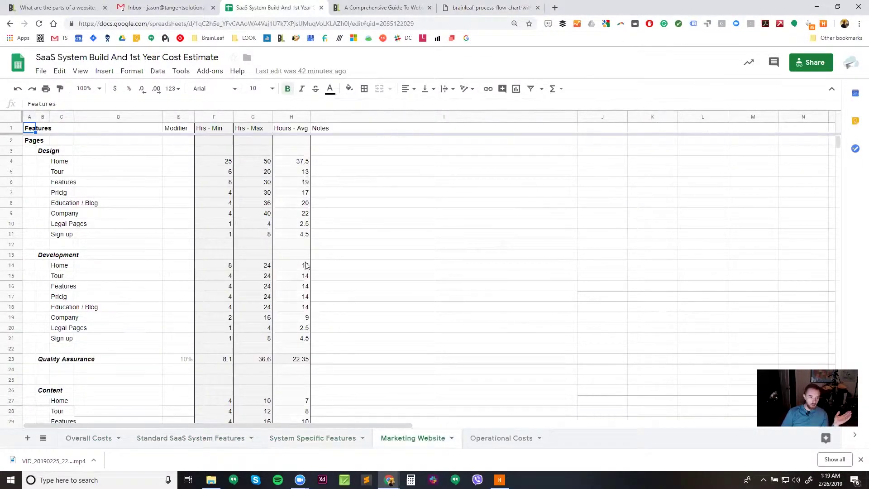
# Review the Design page hours and correct the page name 'Pricig' to 'Pricing'
pyautogui.moveTo(222, 163); pyautogui.dragTo(260, 203)
pyautogui.moveTo(281, 231); pyautogui.dragTo(282, 232)
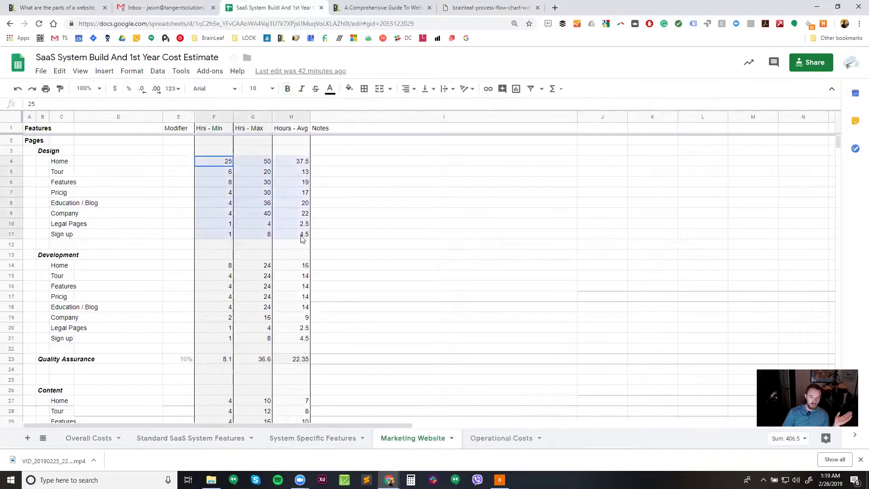
pyautogui.click(422, 270)
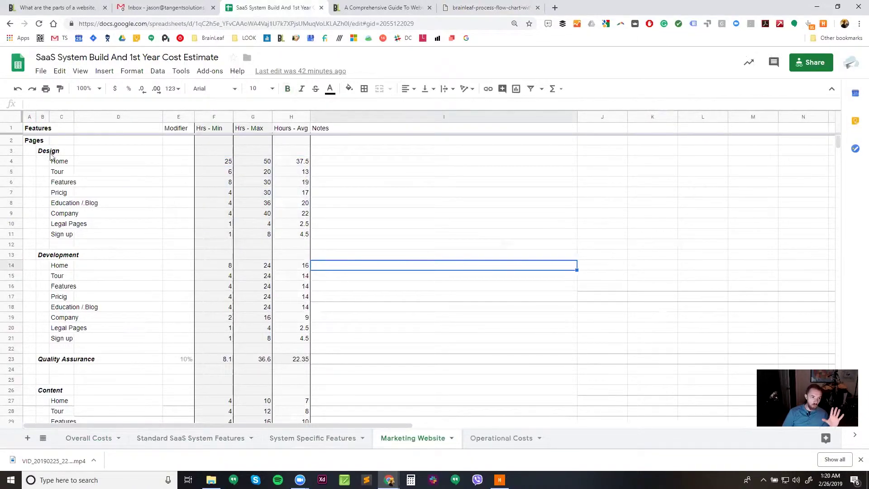
pyautogui.click(64, 193)
pyautogui.doubleClick(65, 194)
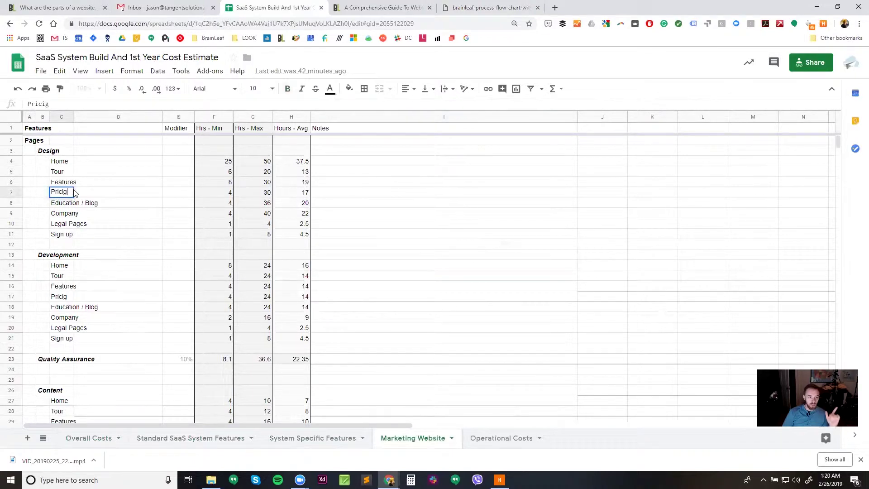
pyautogui.press('BackSpace')
pyautogui.write('ng')
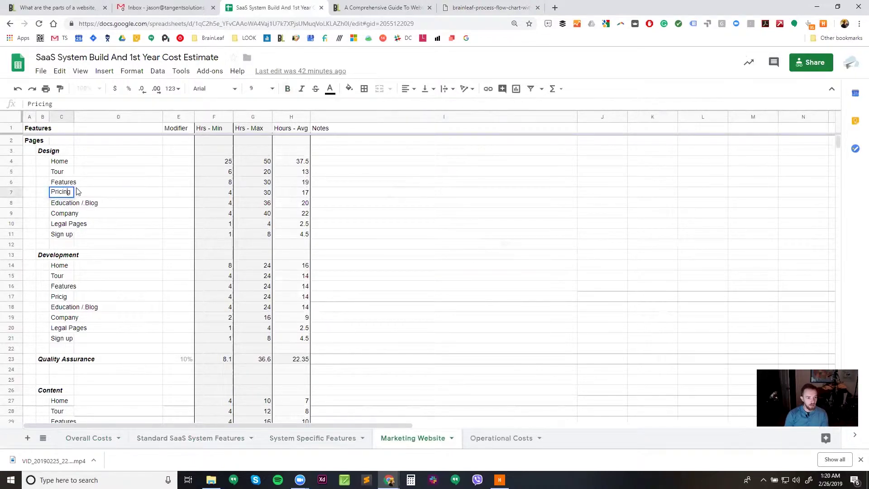
pyautogui.click(383, 278)
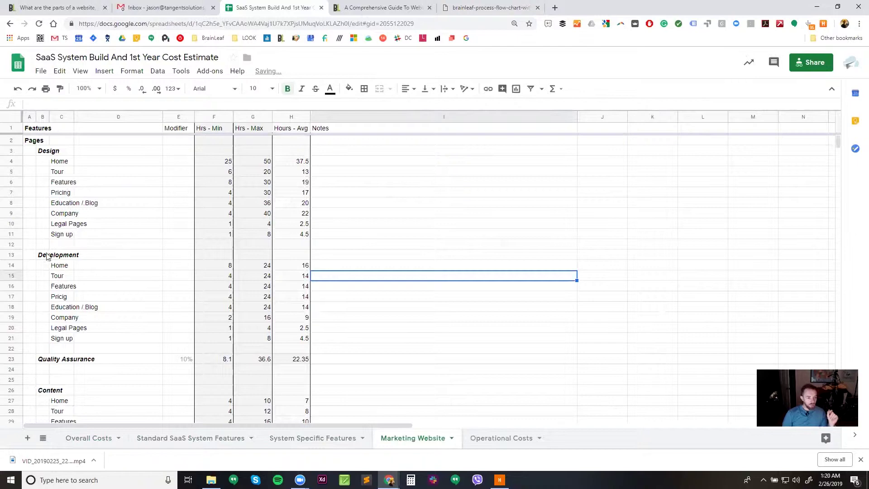
# Check the Design and Development section headings, then switch to the Operational Costs sheet
pyautogui.click(40, 154)
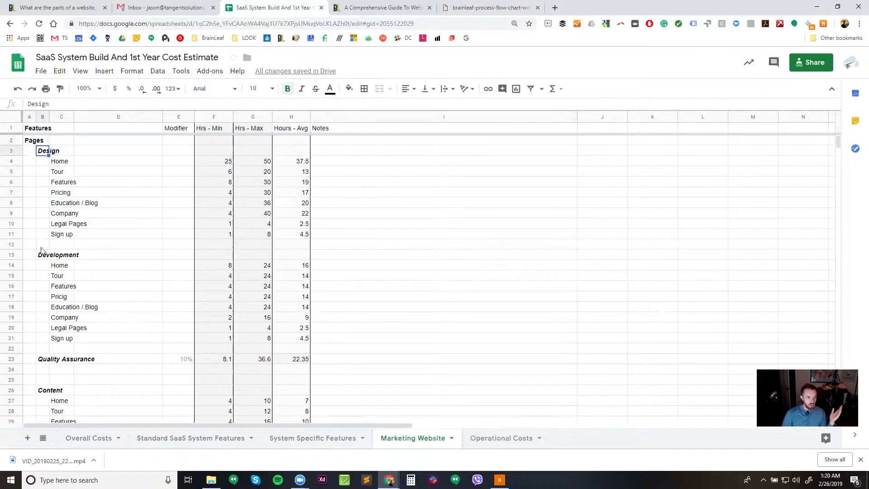
pyautogui.click(45, 256)
pyautogui.scroll(-2, 97, 335)
pyautogui.scroll(-1, 97, 335)
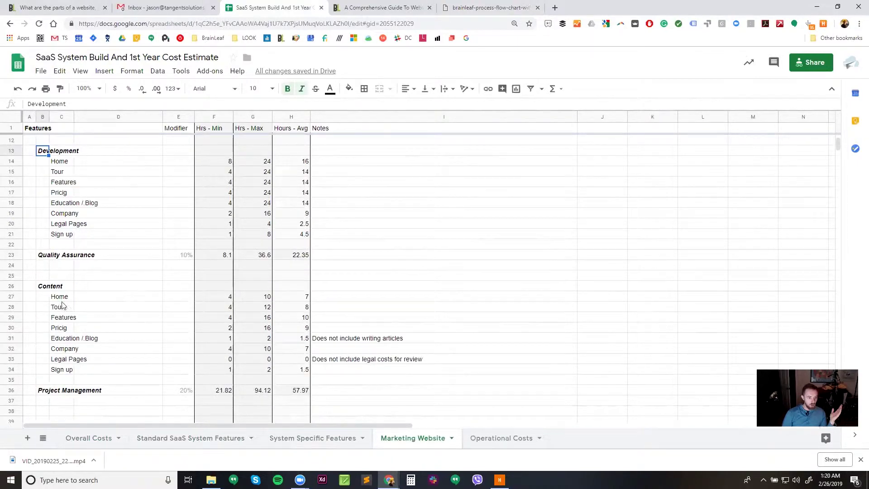
pyautogui.scroll(-1, 303, 402)
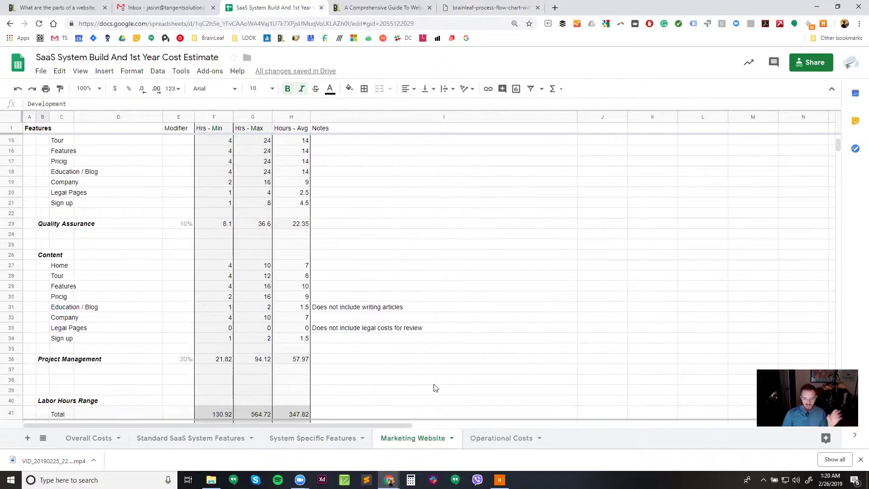
pyautogui.scroll(4, 515, 362)
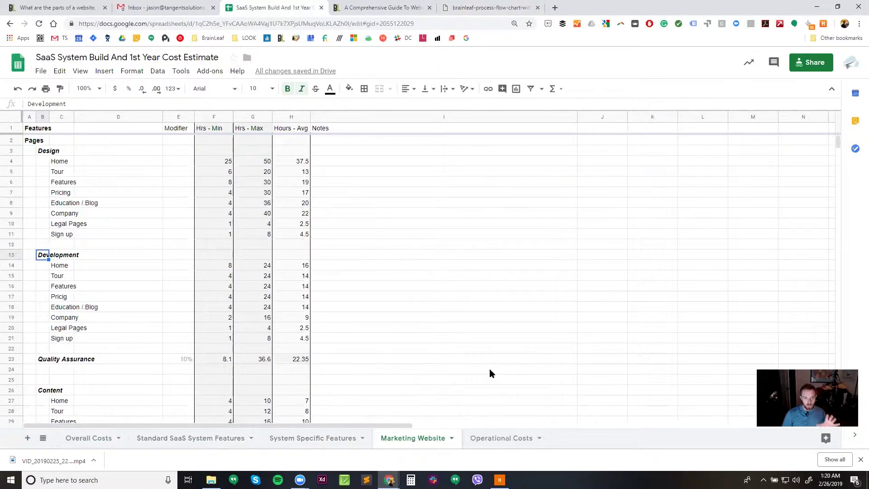
pyautogui.scroll(-3, 478, 359)
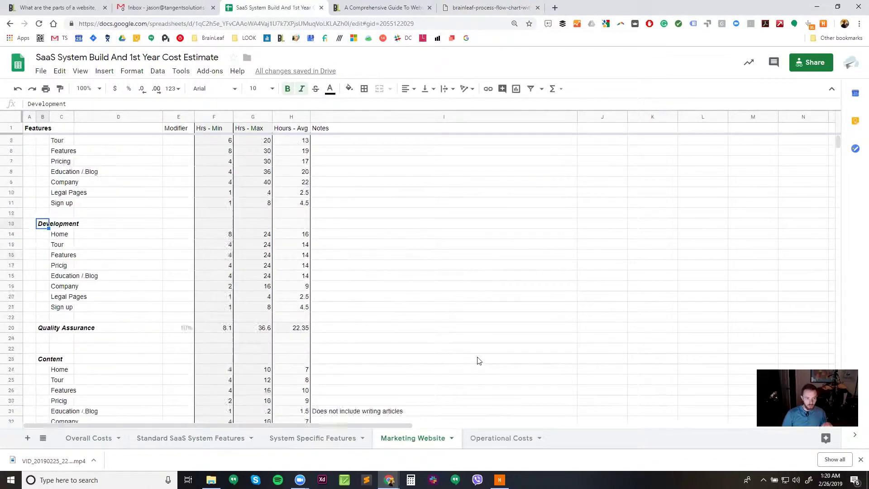
pyautogui.click(496, 437)
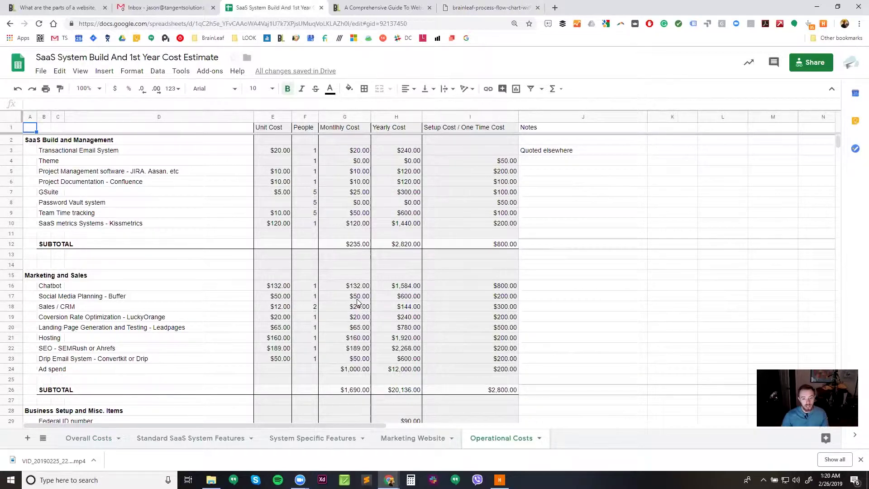
pyautogui.click(33, 142)
pyautogui.moveTo(45, 150); pyautogui.dragTo(87, 225)
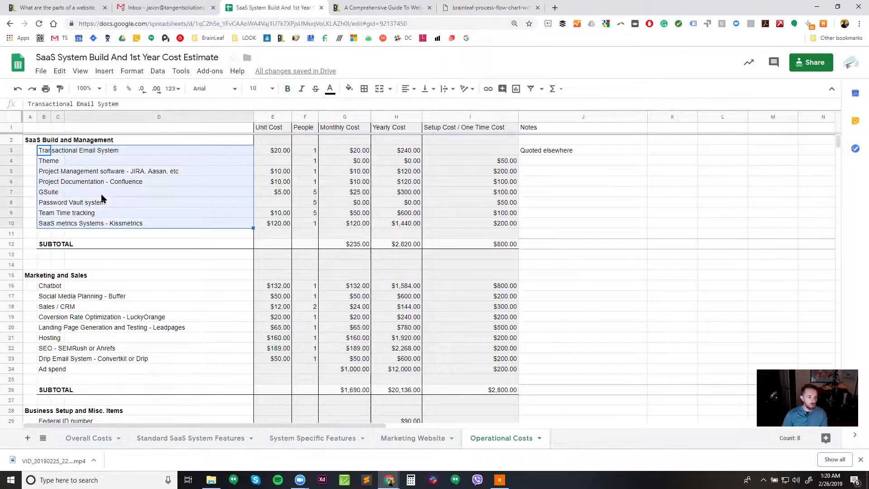
pyautogui.click(52, 203)
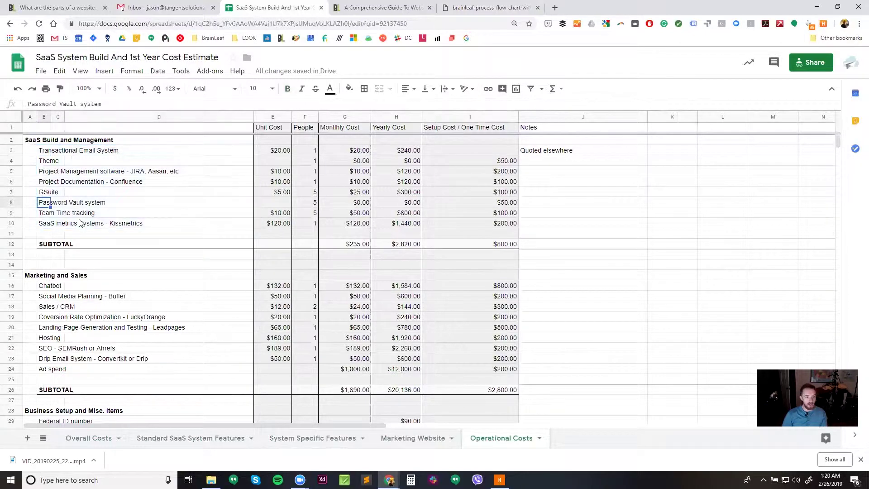
pyautogui.click(47, 215)
pyautogui.click(47, 227)
pyautogui.scroll(-2, 128, 271)
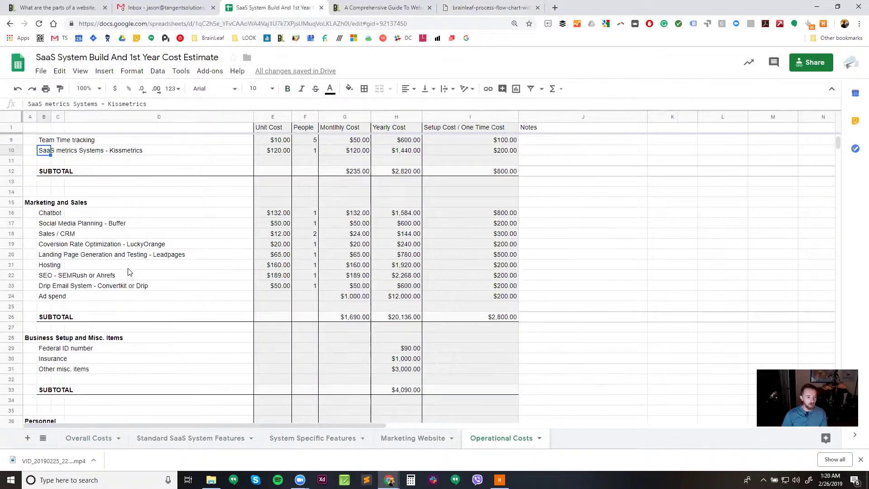
pyautogui.moveTo(43, 213); pyautogui.dragTo(62, 301)
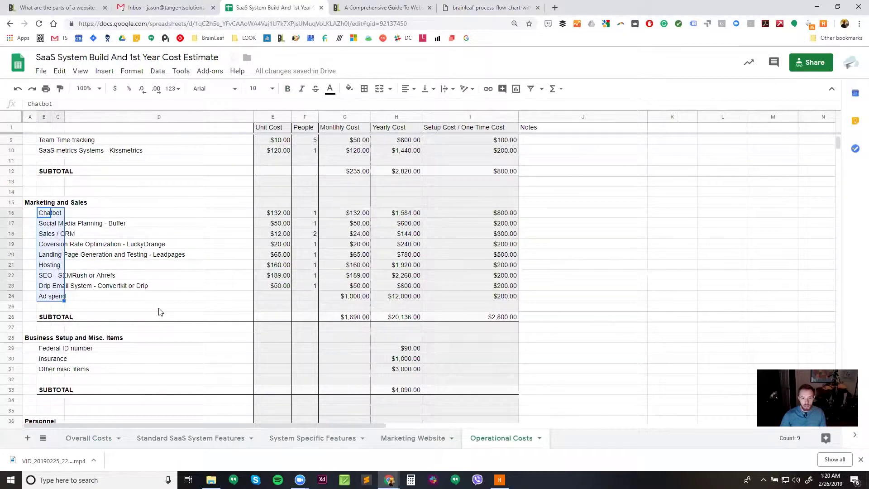
pyautogui.click(397, 297)
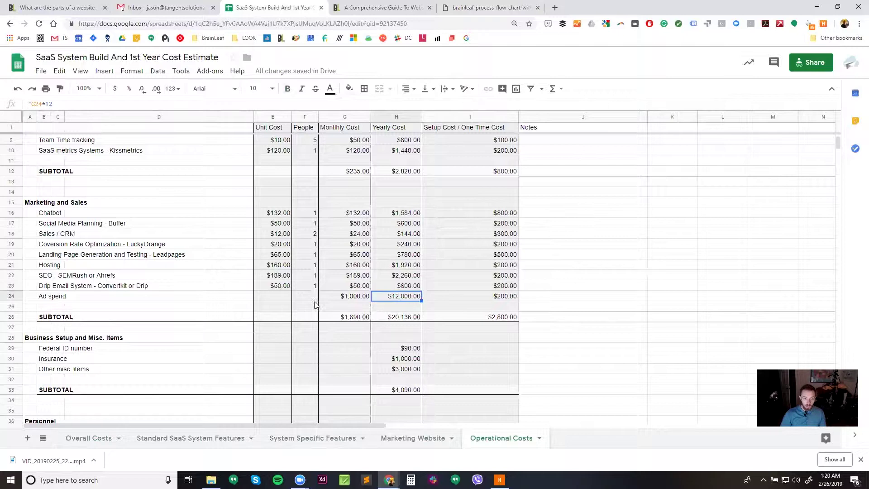
pyautogui.moveTo(337, 299); pyautogui.dragTo(403, 304)
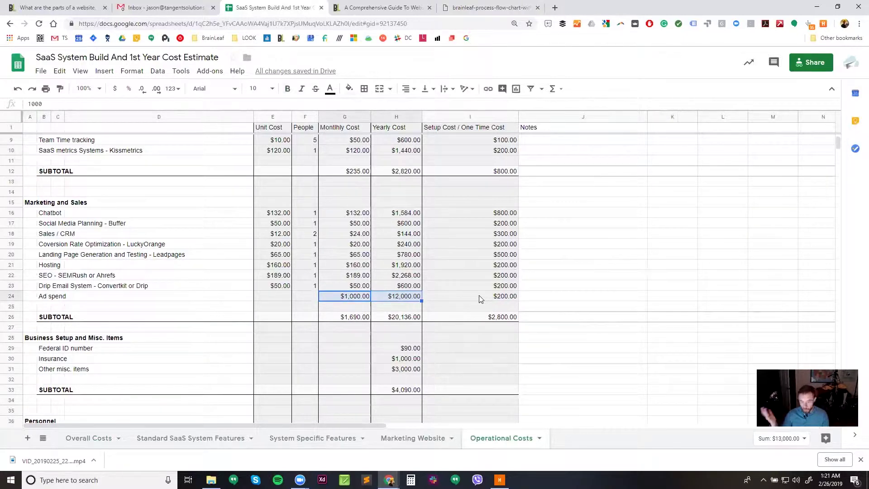
pyautogui.click(404, 322)
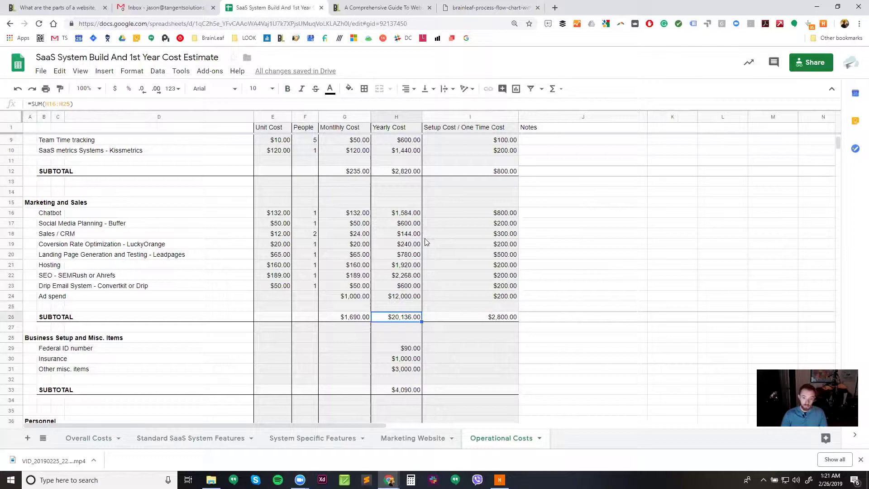
# Scroll to the Operational Costs TOTALS rows and inspect the monthly and yearly cost formulas
pyautogui.scroll(-5, 382, 328)
pyautogui.scroll(-1, 122, 200)
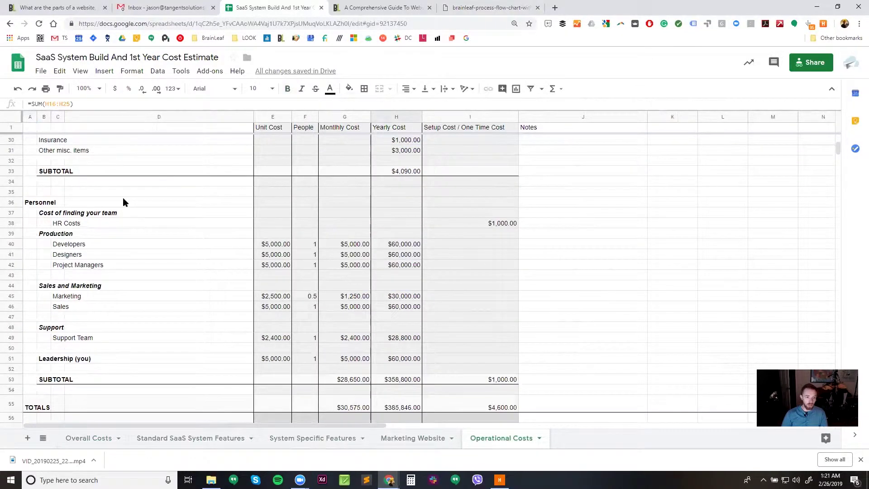
pyautogui.scroll(1, 118, 224)
pyautogui.scroll(2, 242, 279)
pyautogui.scroll(-4, 218, 290)
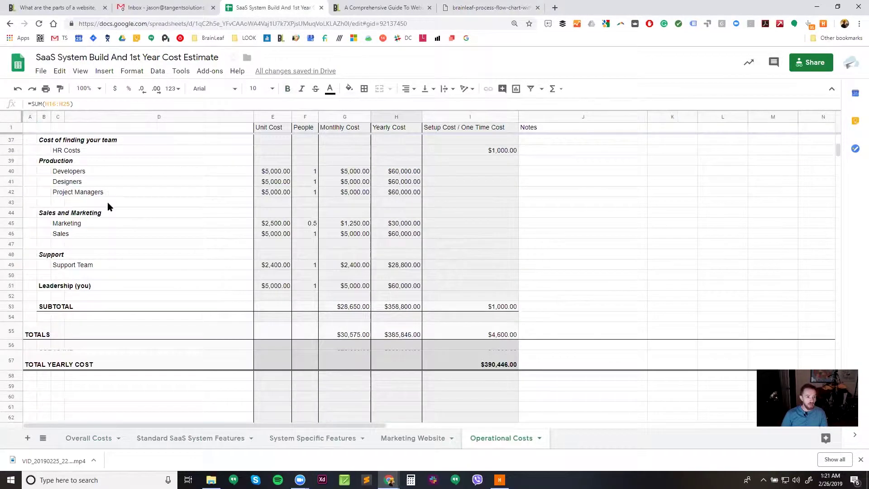
pyautogui.scroll(2, 108, 203)
pyautogui.scroll(-1, 391, 357)
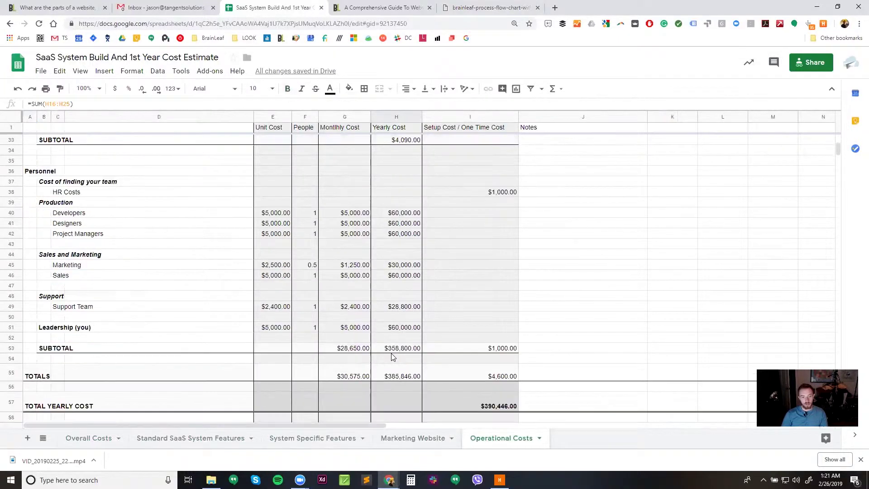
pyautogui.scroll(-2, 392, 357)
pyautogui.click(489, 334)
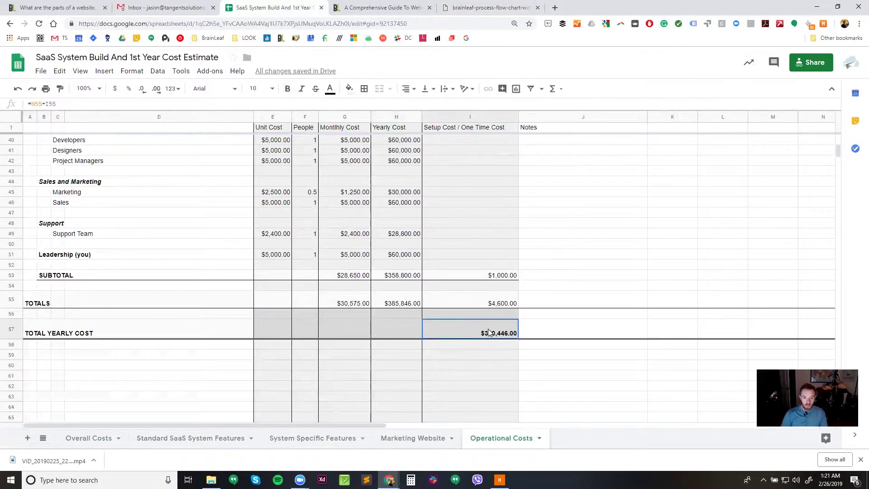
pyautogui.click(361, 302)
pyautogui.click(383, 304)
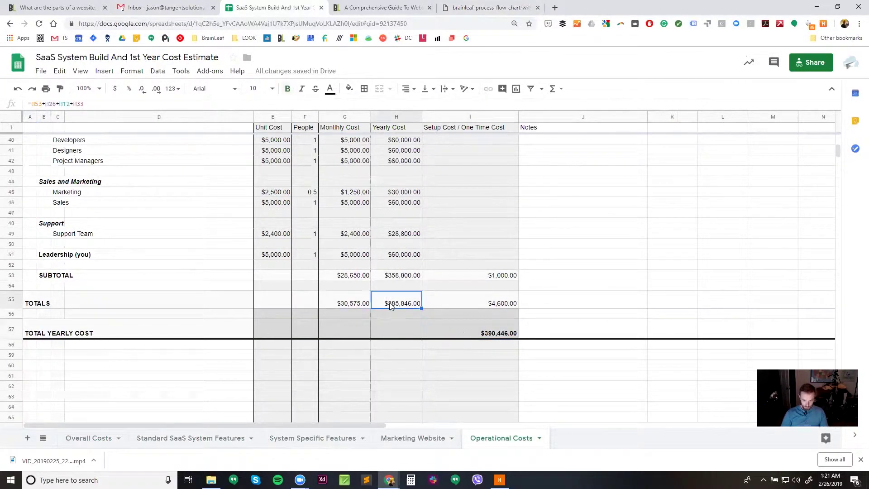
# Scroll back up and switch to the Overall Costs summary sheet
pyautogui.scroll(10, 460, 352)
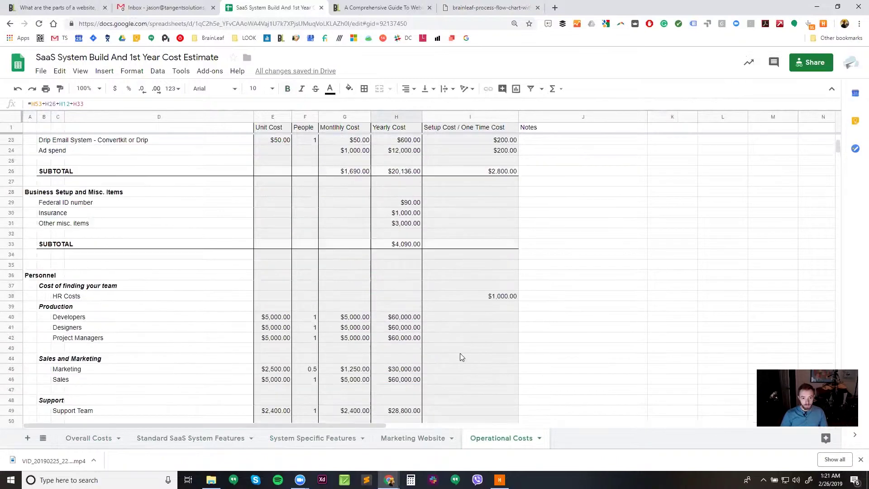
pyautogui.scroll(-9, 448, 348)
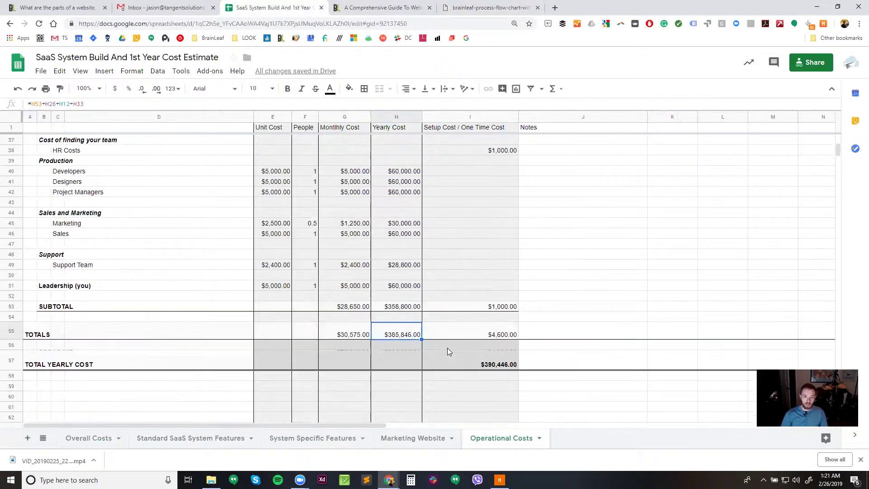
pyautogui.scroll(5, 447, 347)
pyautogui.scroll(-3, 447, 349)
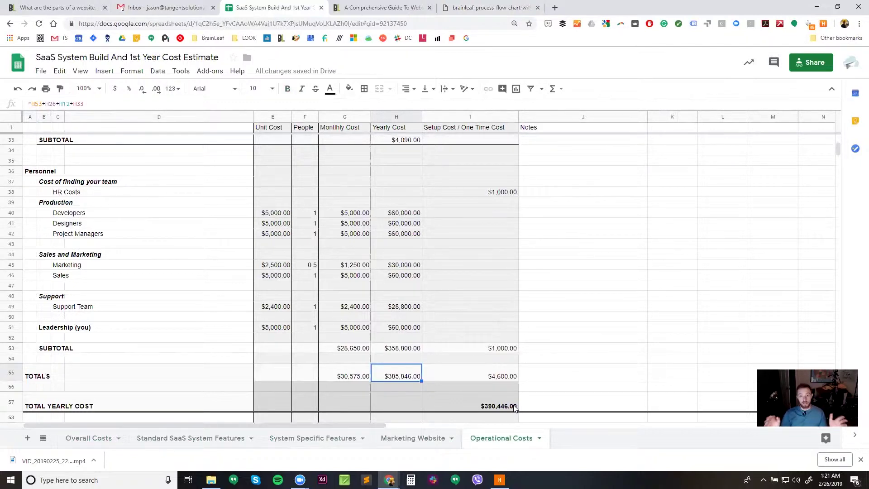
pyautogui.scroll(10, 513, 408)
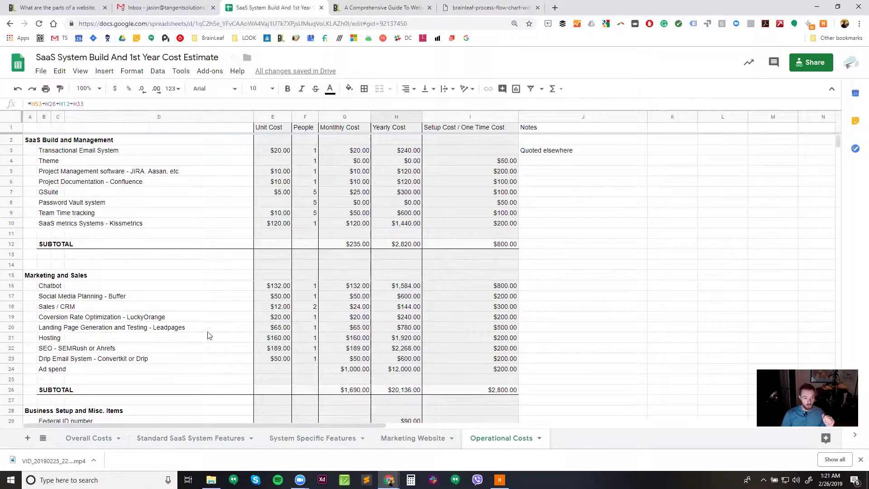
pyautogui.click(96, 438)
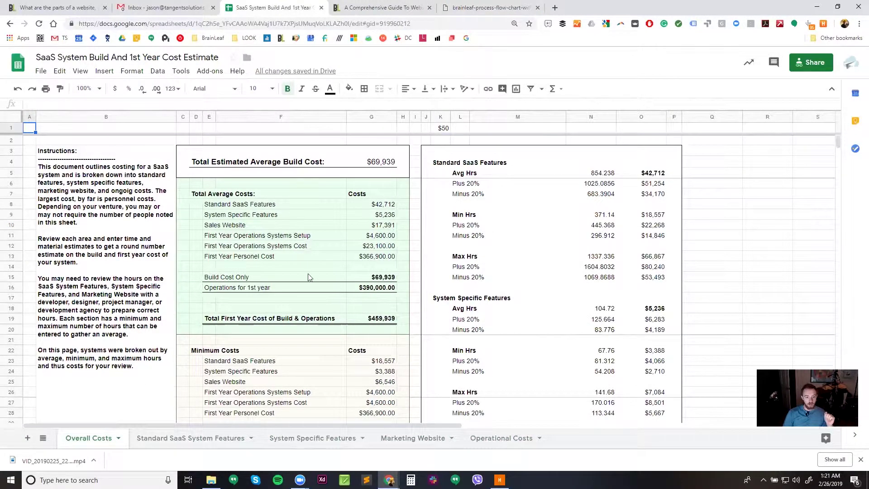
pyautogui.click(228, 163)
pyautogui.click(195, 166)
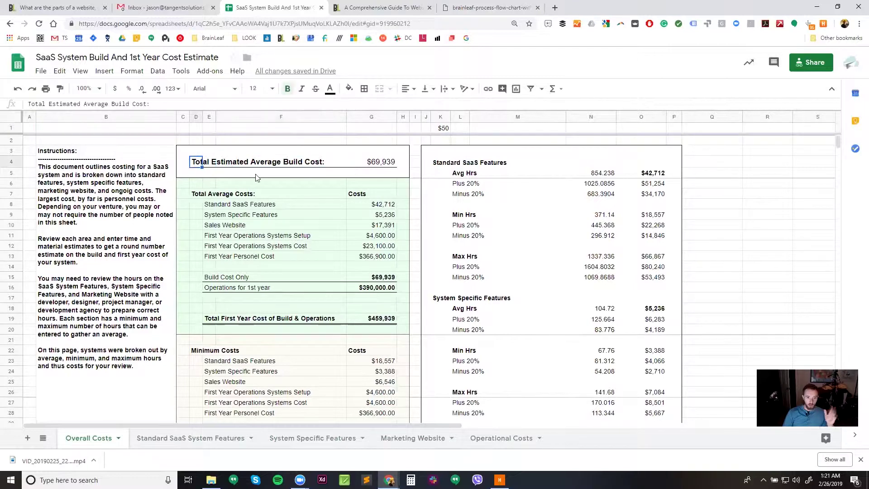
pyautogui.scroll(-3, 276, 328)
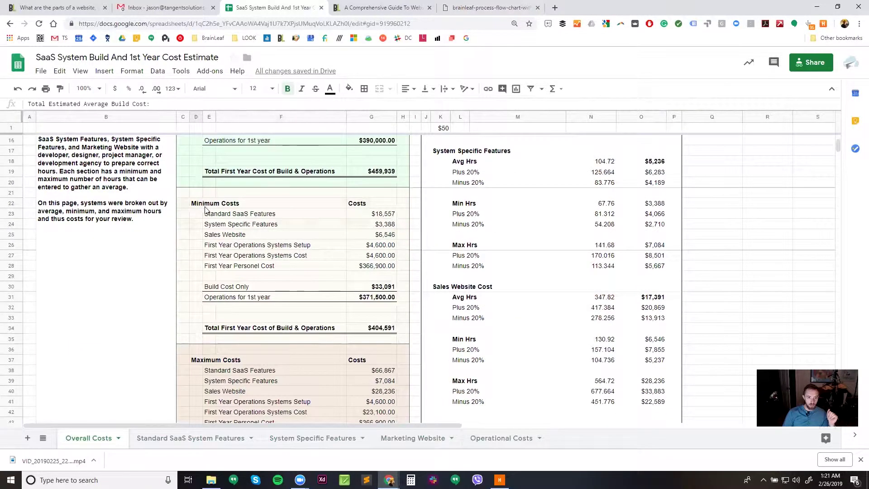
pyautogui.scroll(-2, 231, 361)
pyautogui.click(196, 286)
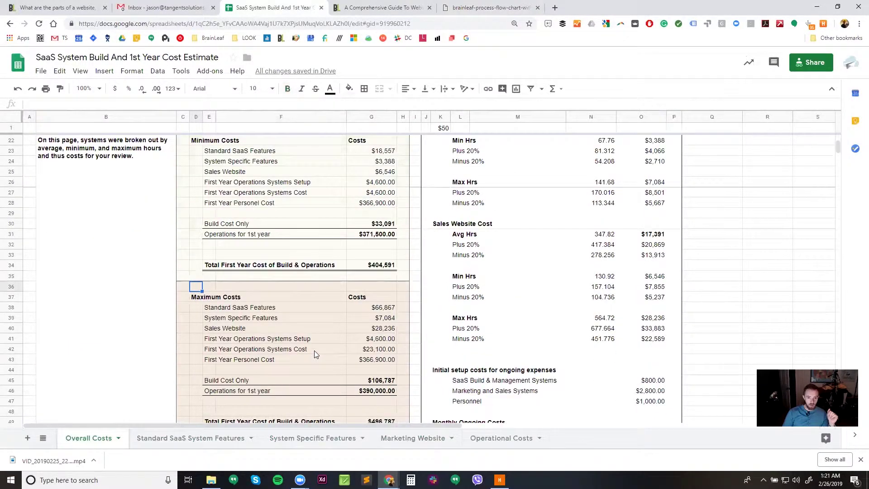
pyautogui.scroll(7, 507, 303)
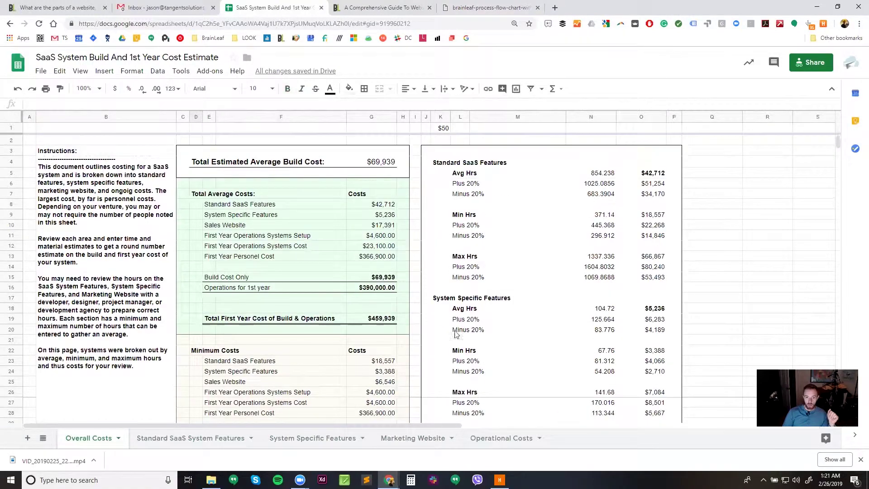
pyautogui.scroll(-8, 461, 349)
pyautogui.scroll(-3, 466, 384)
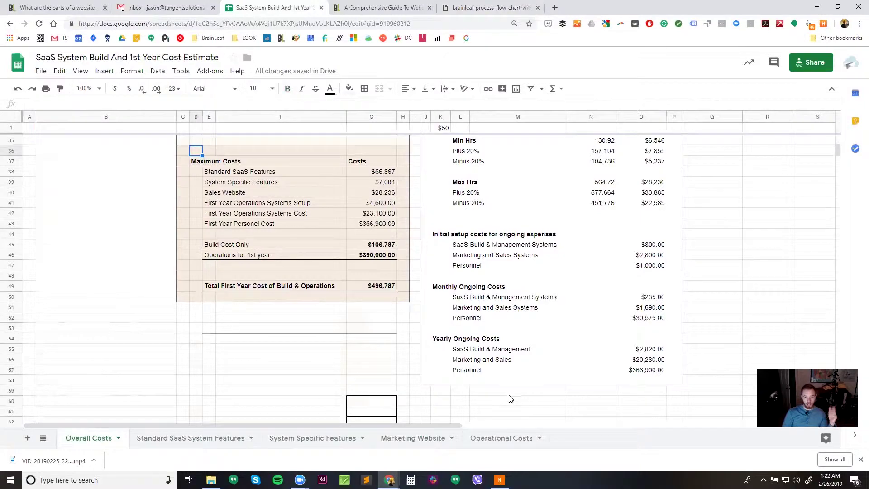
pyautogui.scroll(-3, 521, 400)
pyautogui.scroll(14, 505, 401)
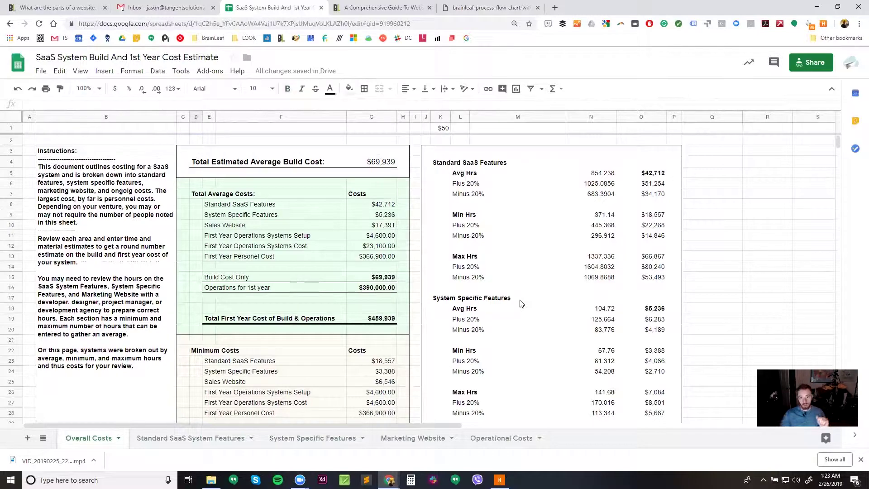
# Scroll through the Overall Costs sheet, then switch to the brainleaf-process-flow-chart browser tab
pyautogui.scroll(-5, 507, 312)
pyautogui.scroll(-4, 513, 340)
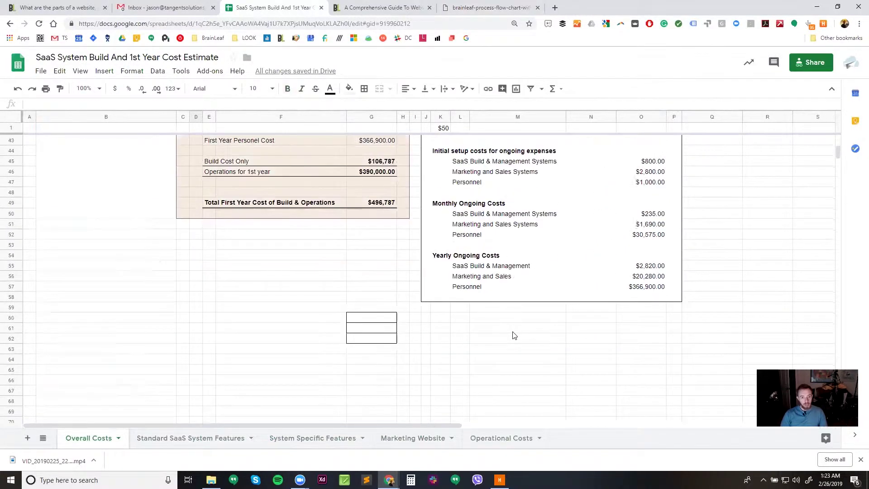
pyautogui.scroll(10, 514, 335)
pyautogui.scroll(-1, 514, 329)
pyautogui.scroll(-3, 513, 329)
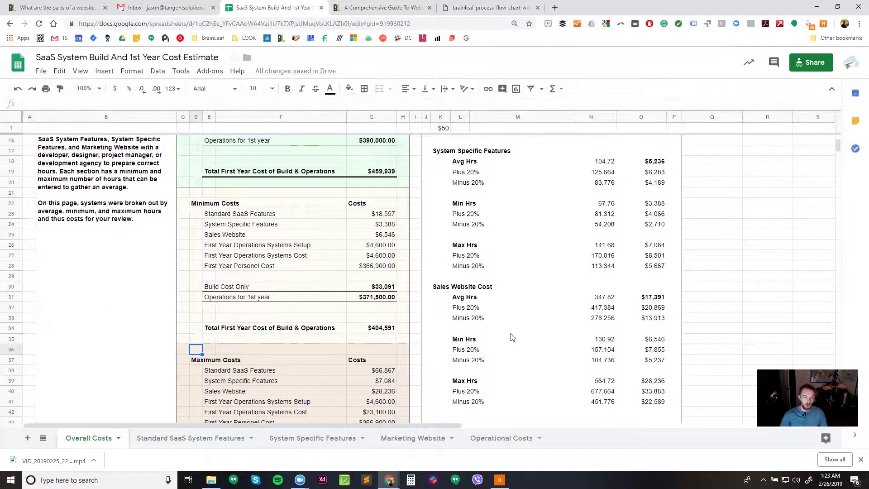
pyautogui.scroll(-2, 525, 339)
pyautogui.scroll(7, 543, 346)
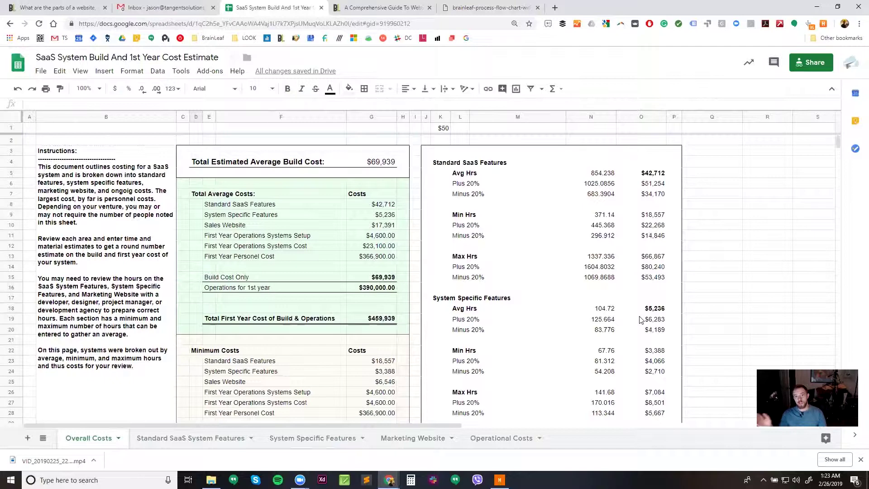
pyautogui.click(482, 7)
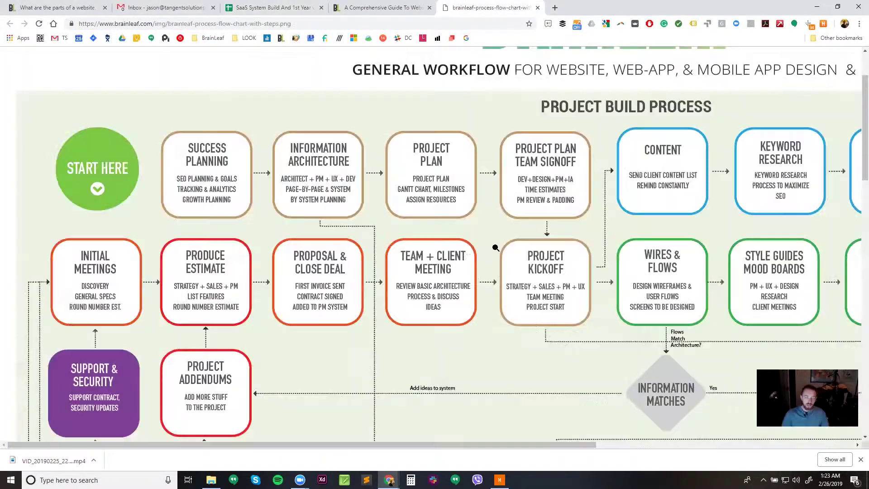
# Fit the flow chart on screen, zoom into its top, then return to the cost estimate spreadsheet
pyautogui.click(427, 230)
pyautogui.scroll(2, 481, 209)
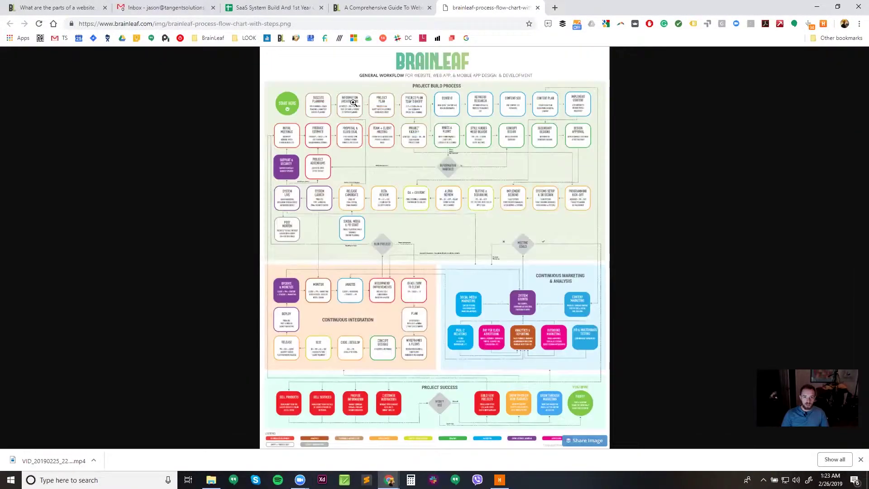
pyautogui.click(322, 154)
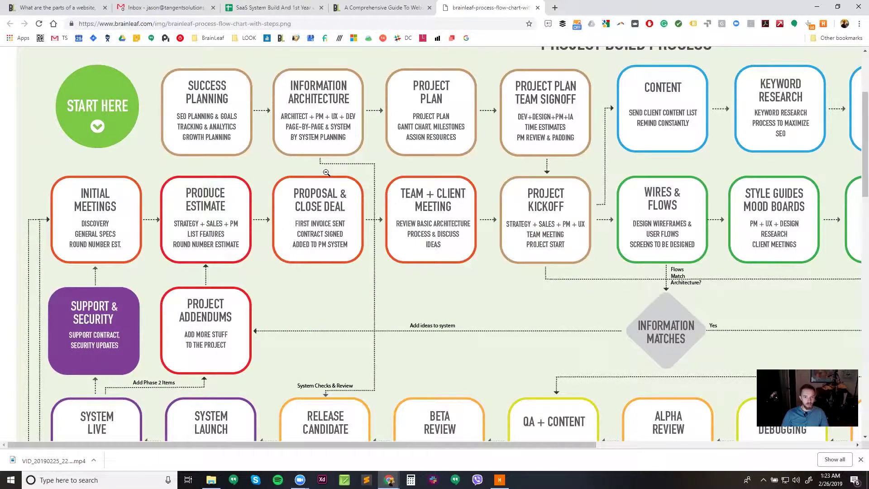
pyautogui.click(284, 7)
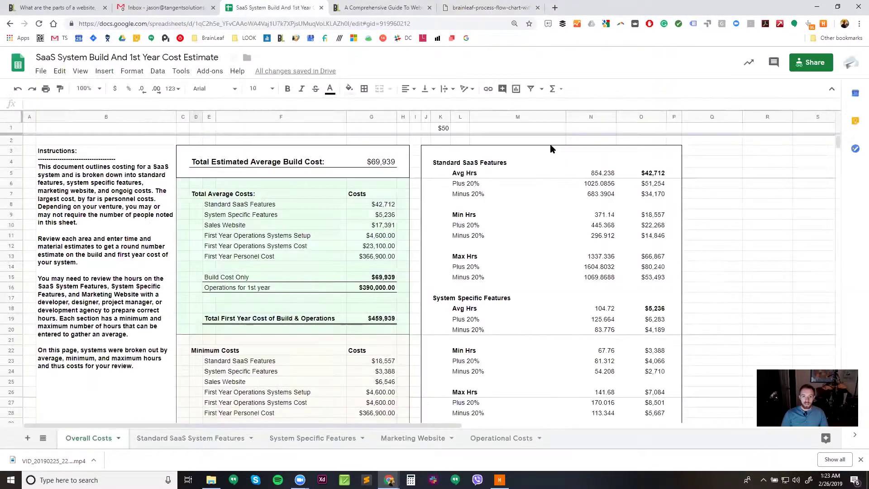